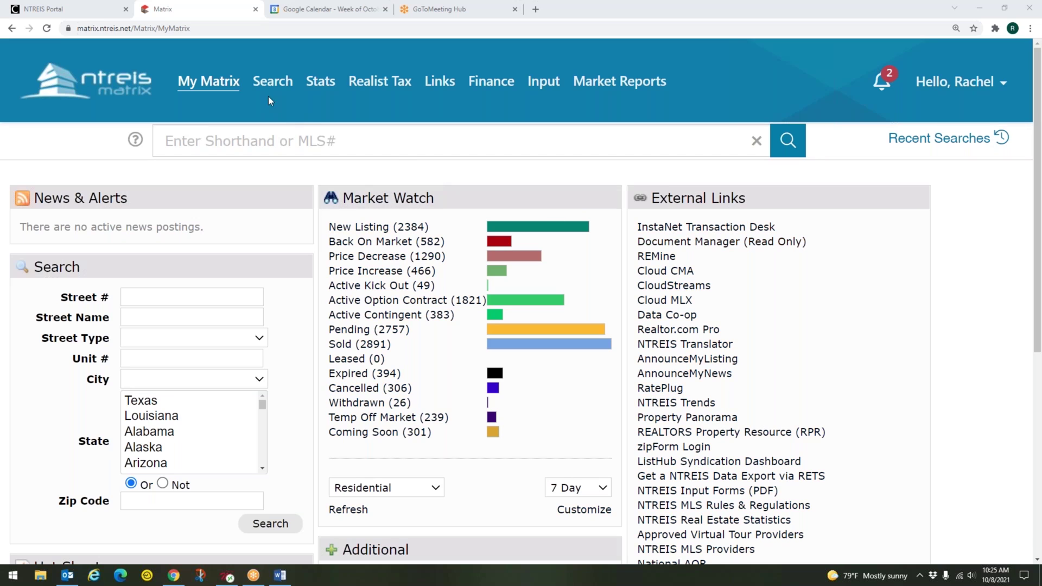
# Open All Property Quick Search from the Search menu's Cross Property submenu
pyautogui.moveTo(268, 82)
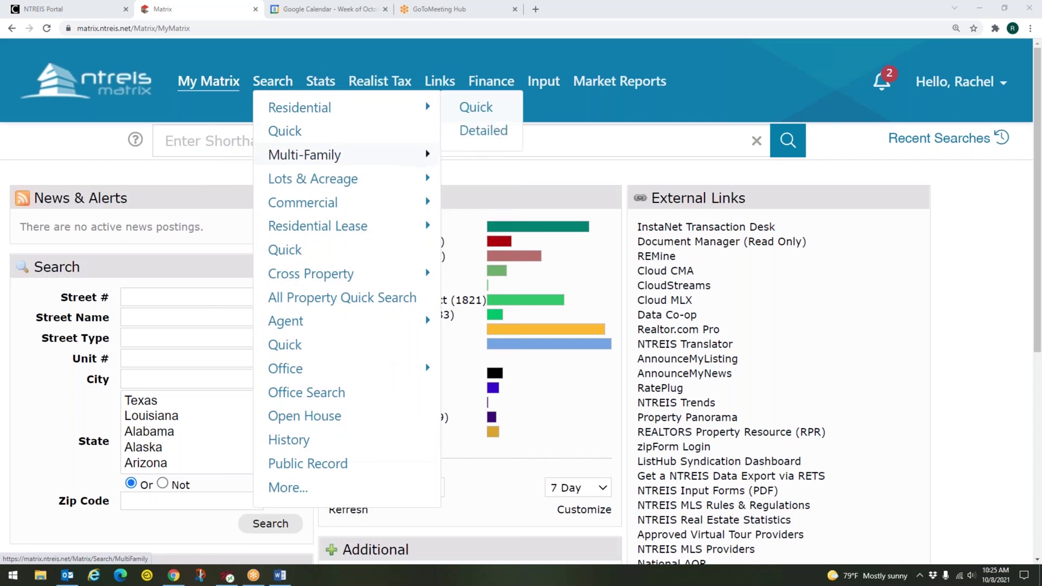
pyautogui.moveTo(315, 275)
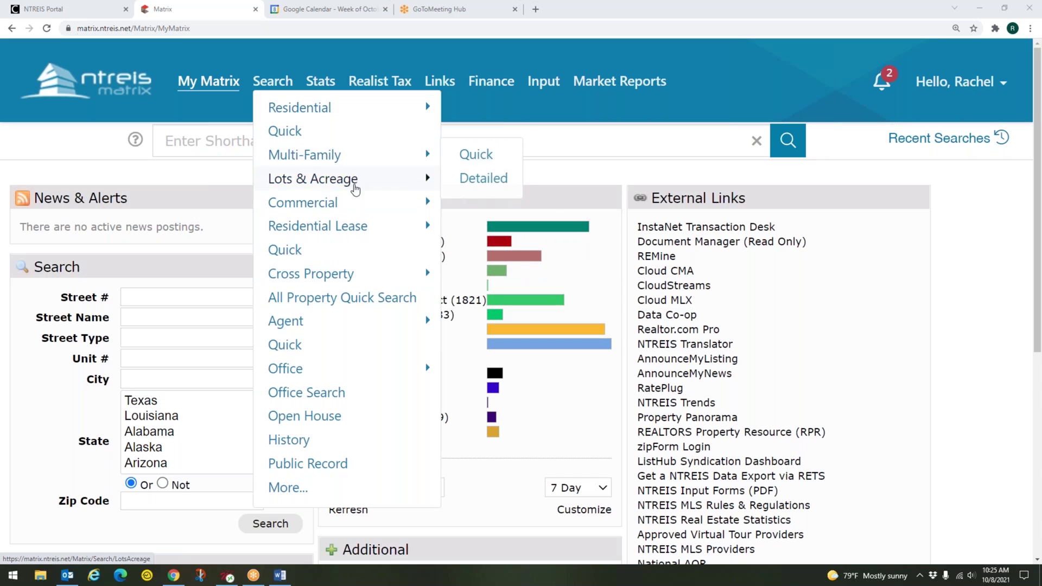
pyautogui.moveTo(354, 203)
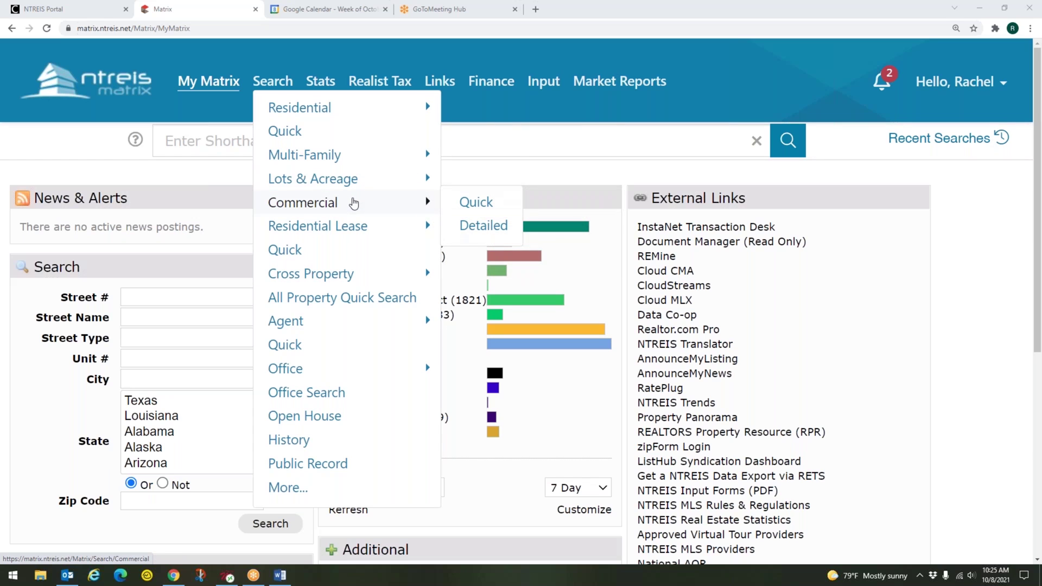
pyautogui.moveTo(354, 279)
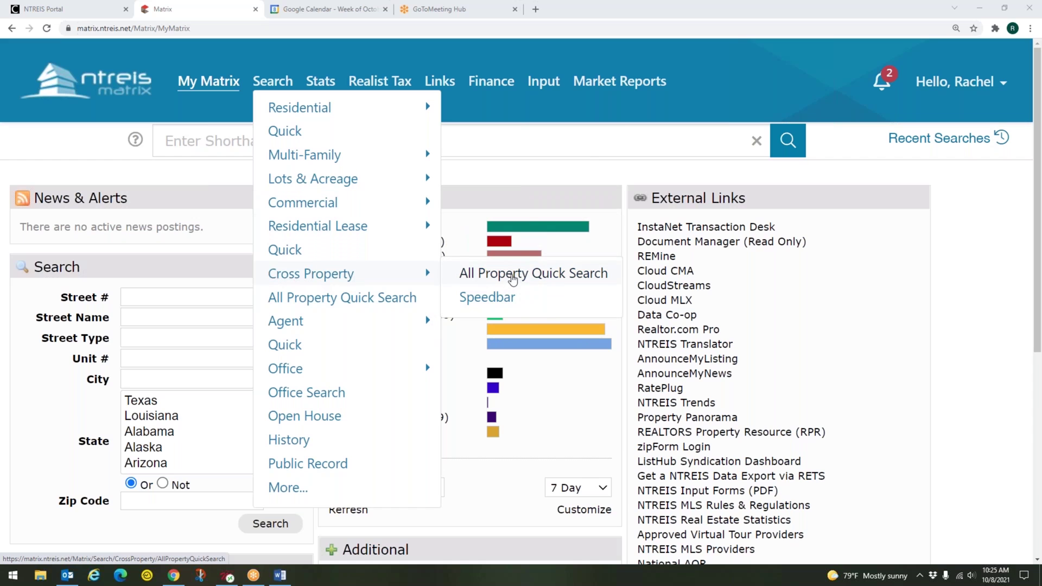
pyautogui.click(513, 276)
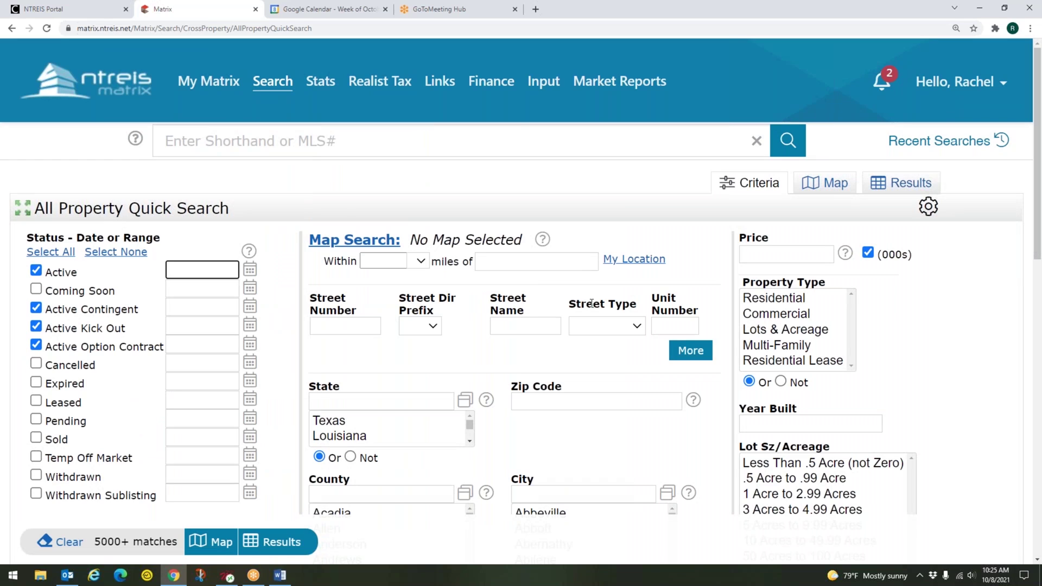
# Switch the quick search results to the Map view over Dallas–Fort Worth
pyautogui.click(828, 185)
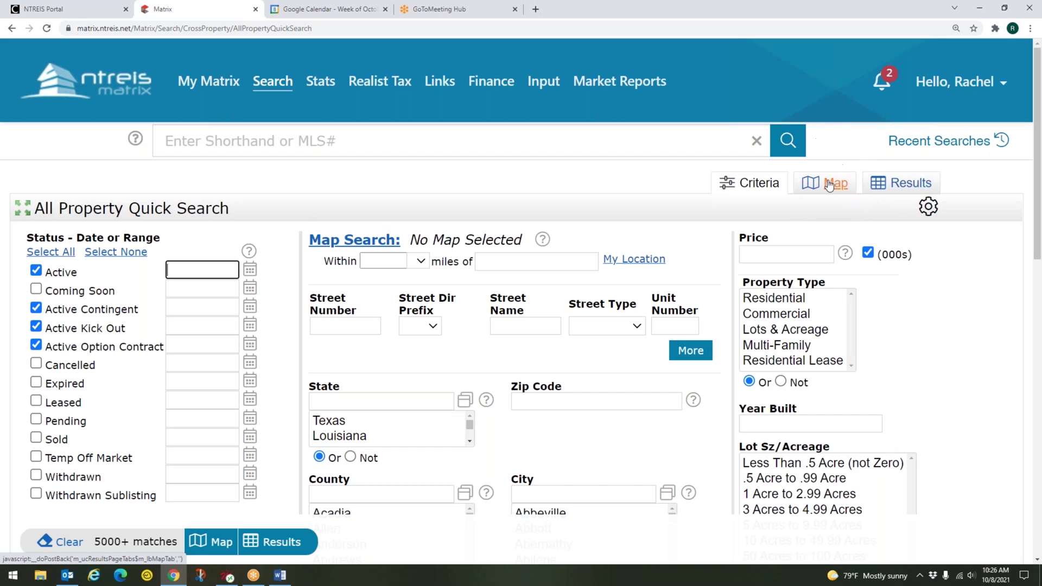
pyautogui.click(828, 184)
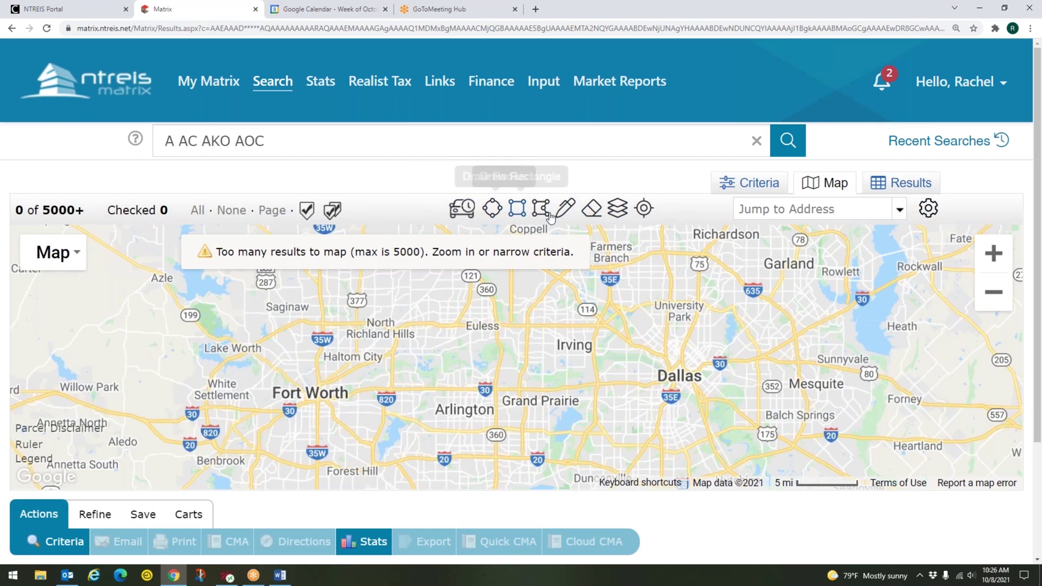
pyautogui.click(619, 213)
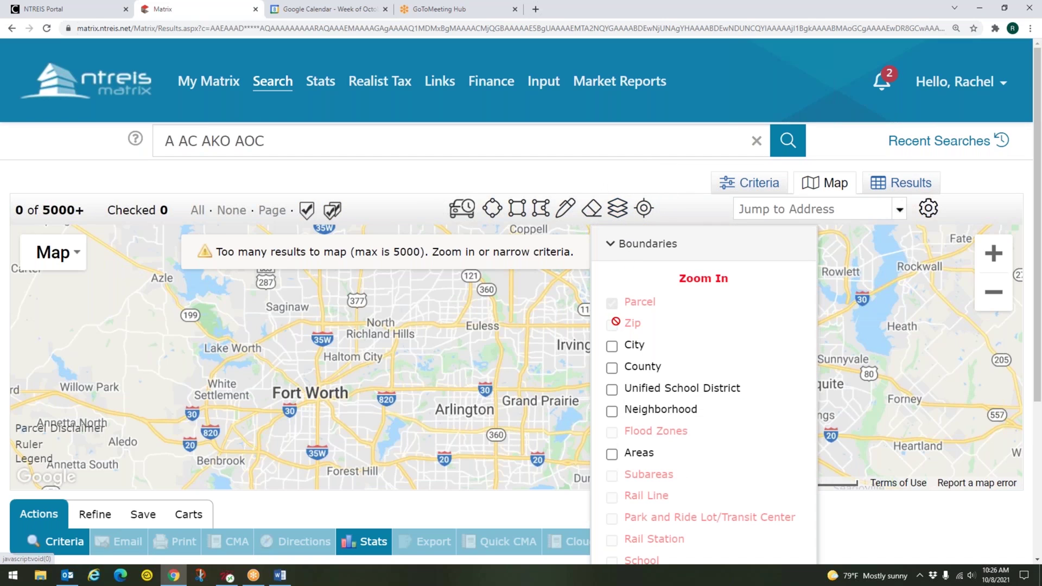
# Turn on the Areas boundary layer, then pan and zoom to center Area 11
pyautogui.click(612, 455)
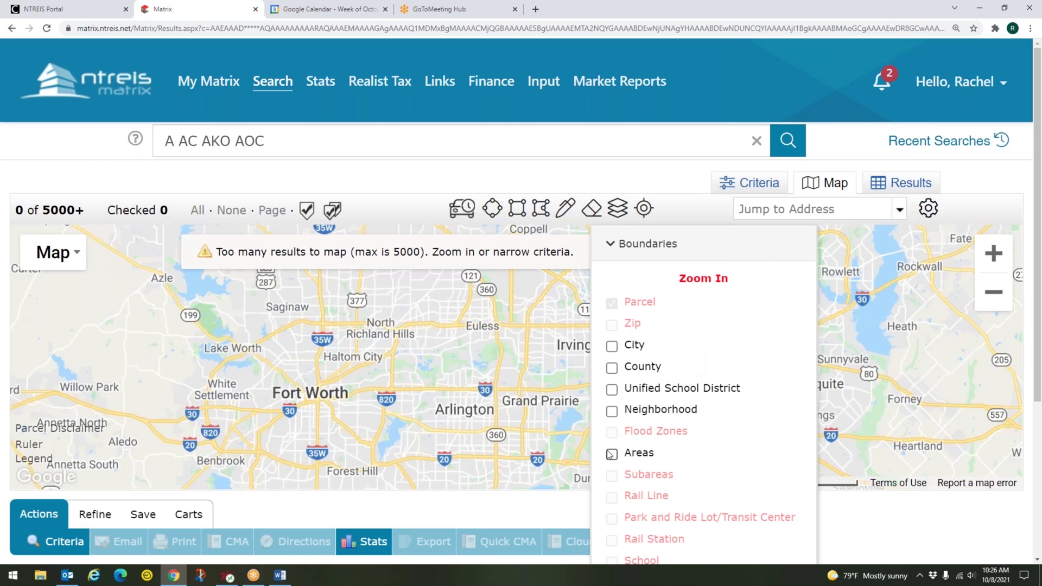
pyautogui.click(616, 209)
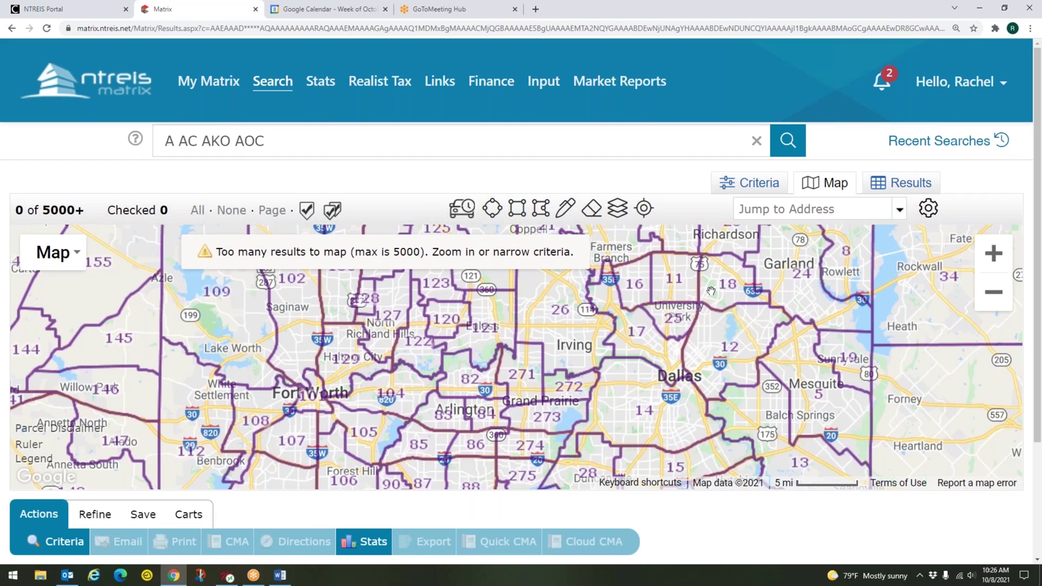
pyautogui.moveTo(710, 293); pyautogui.dragTo(700, 359)
pyautogui.scroll(1, 680, 350)
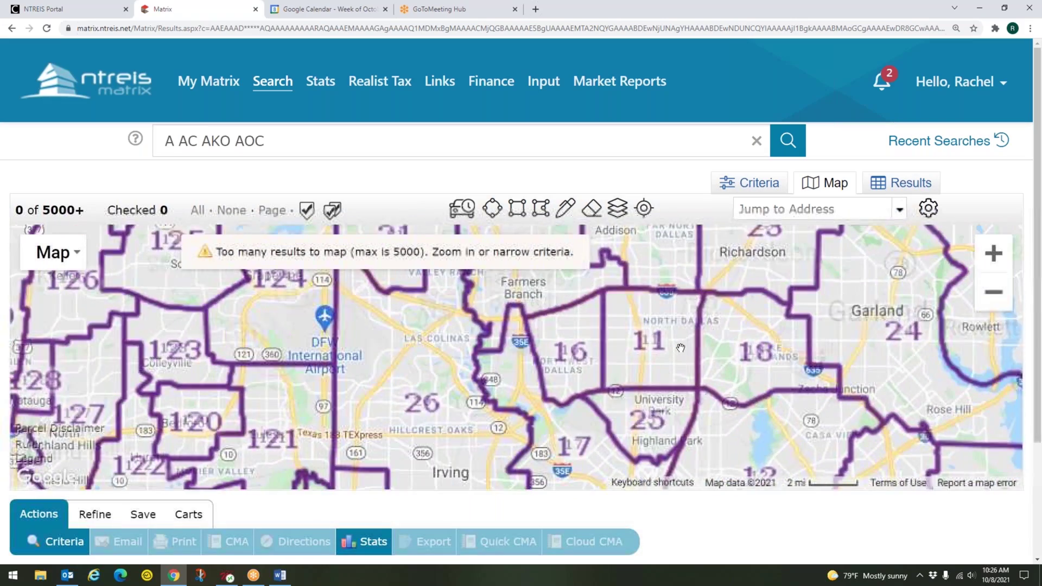
pyautogui.scroll(1, 680, 348)
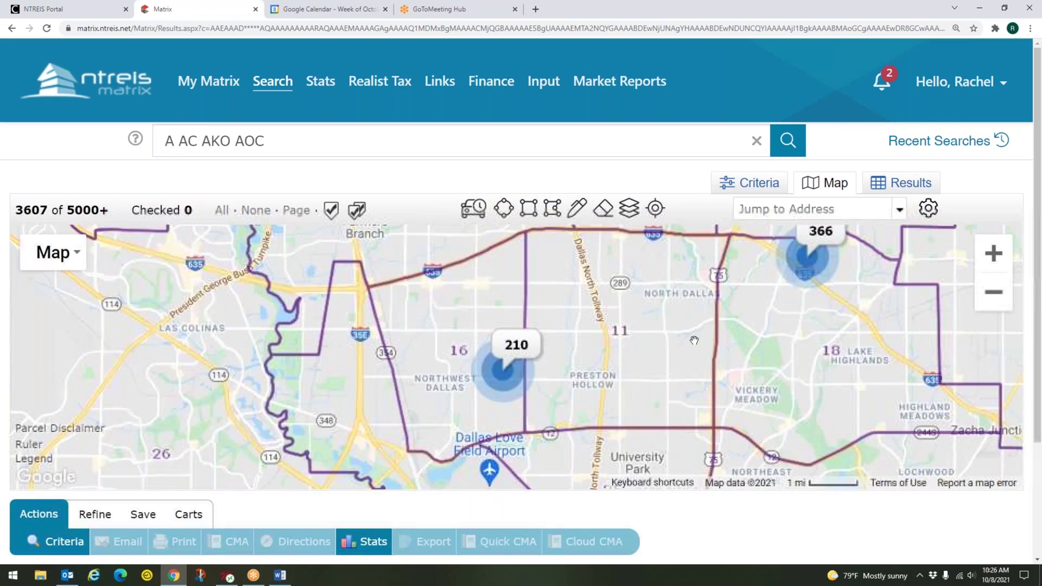
pyautogui.moveTo(697, 353); pyautogui.dragTo(694, 362)
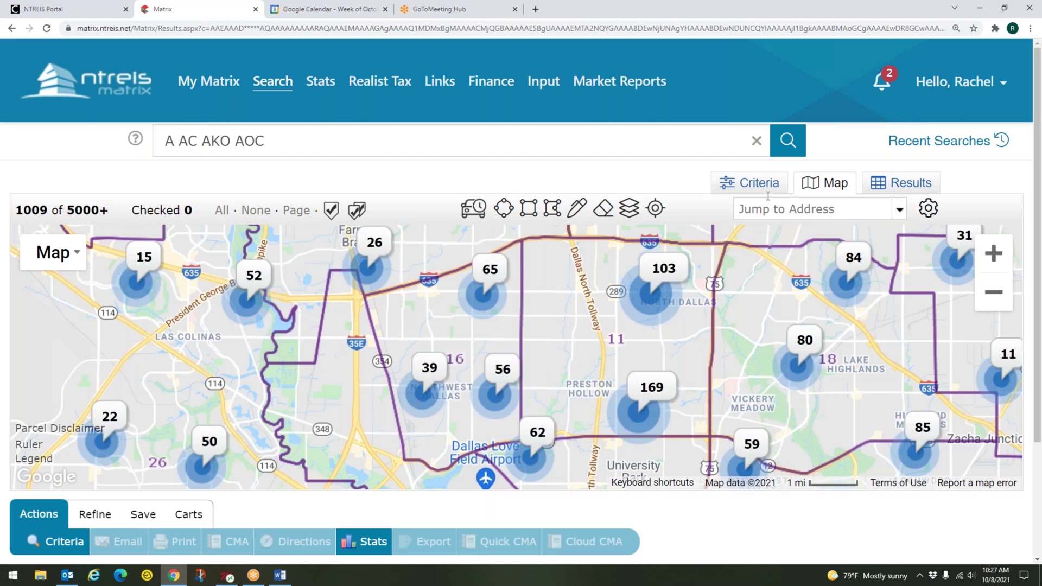
# Enter 20000 in the Price criterion and return to the map
pyautogui.click(754, 185)
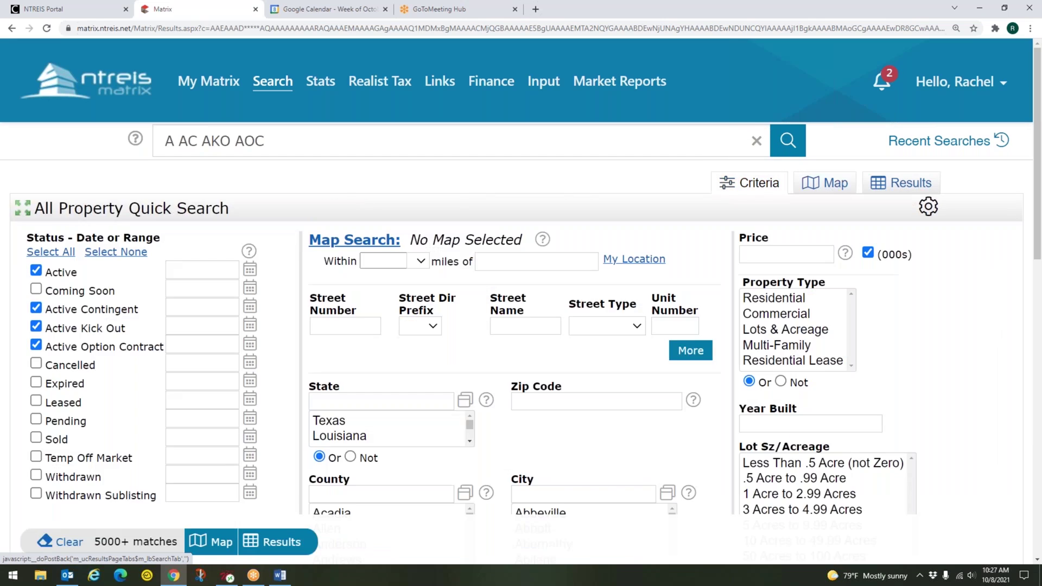
pyautogui.click(770, 254)
pyautogui.write('2')
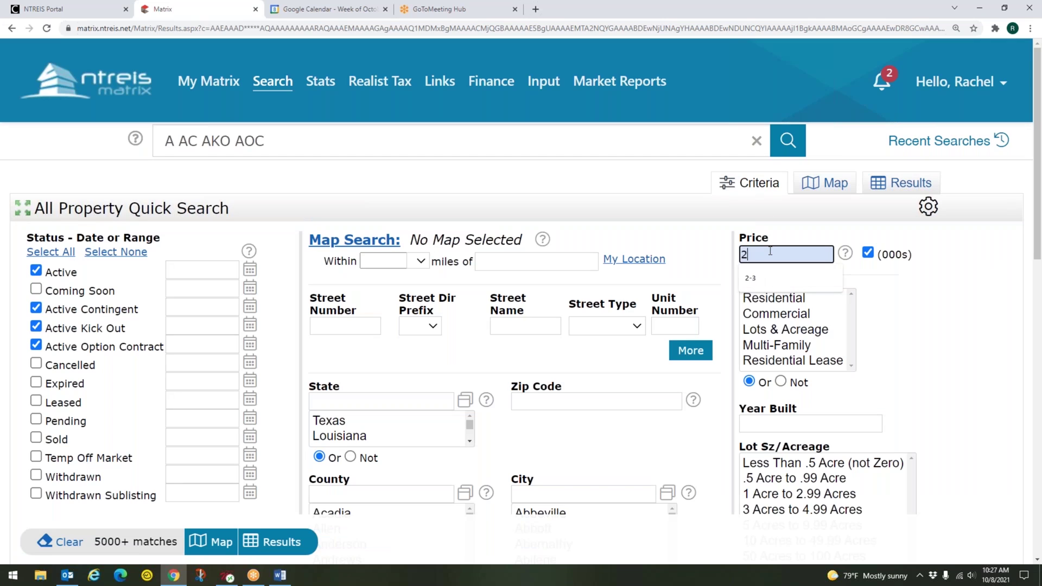
pyautogui.write('0000')
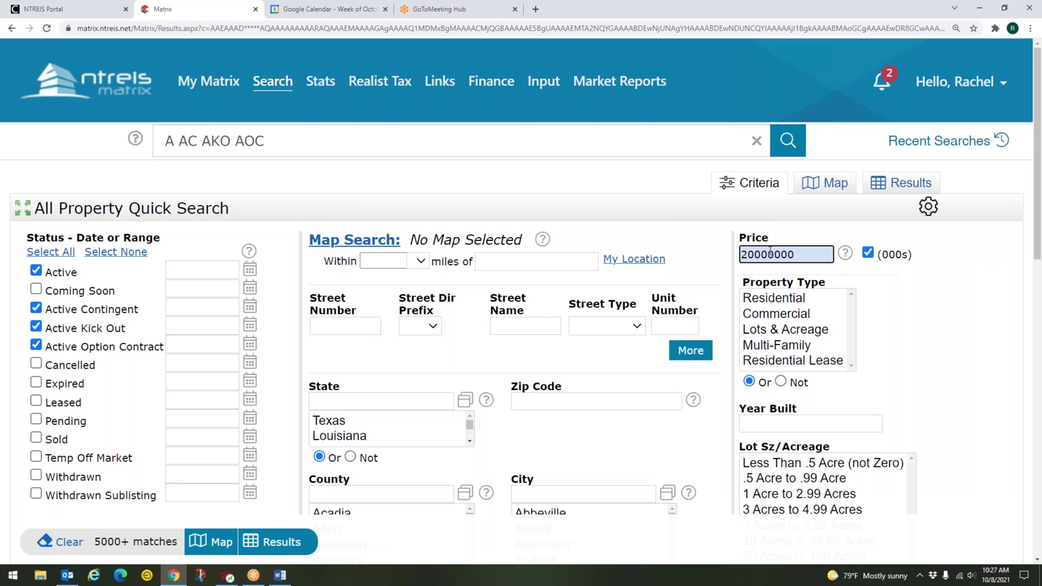
pyautogui.click(837, 186)
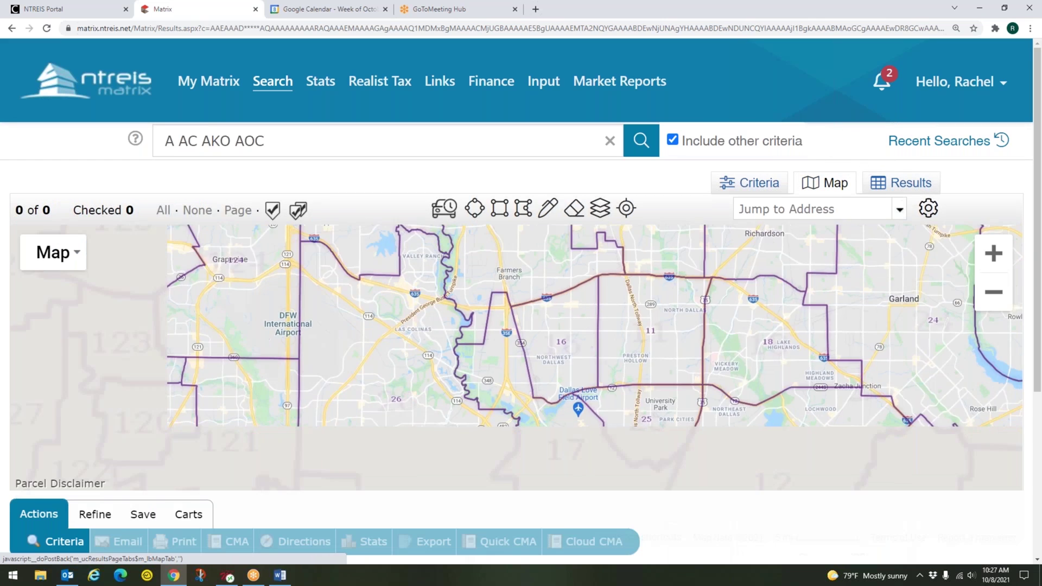
# Zoom in on Area 11 and Farmers Branch and begin a polygon at Area 11's northwest corner
pyautogui.scroll(2, 673, 311)
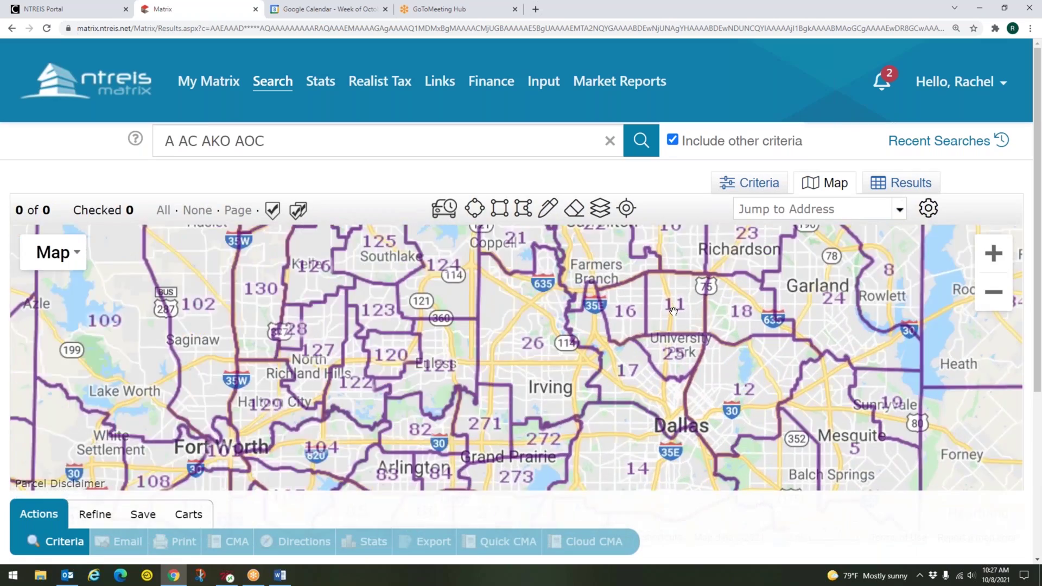
pyautogui.moveTo(681, 314); pyautogui.dragTo(642, 357)
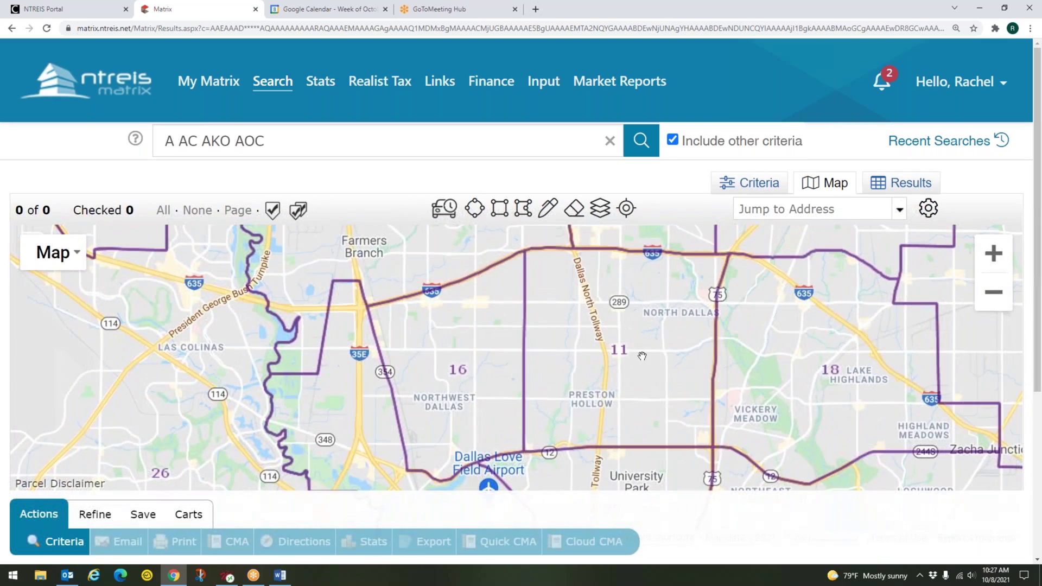
pyautogui.click(615, 367)
pyautogui.click(524, 213)
pyautogui.click(526, 251)
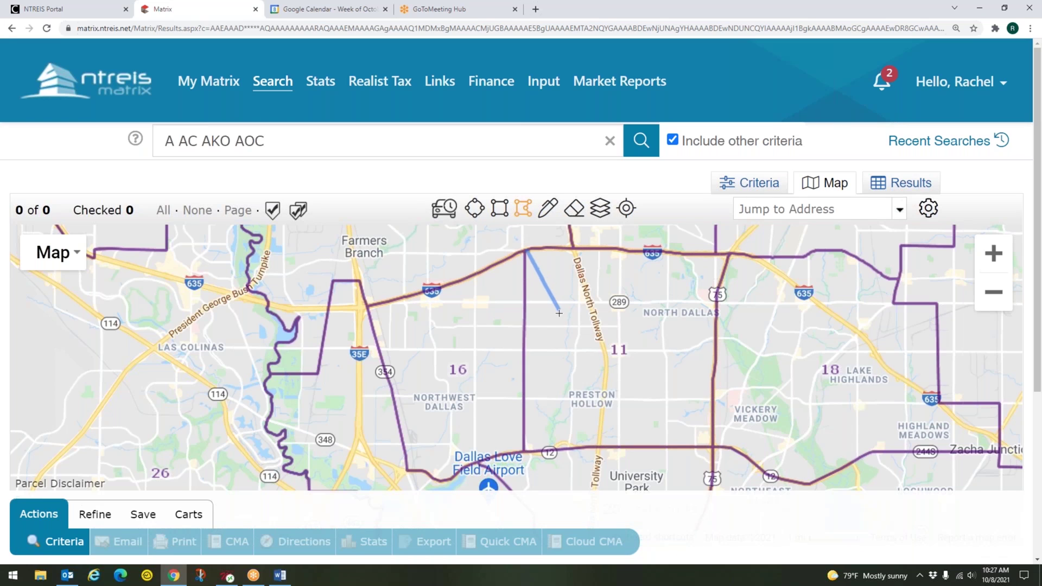
# Trace Area 11's southwest, southeast, eastern and northern corners and close the polygon
pyautogui.click(523, 450)
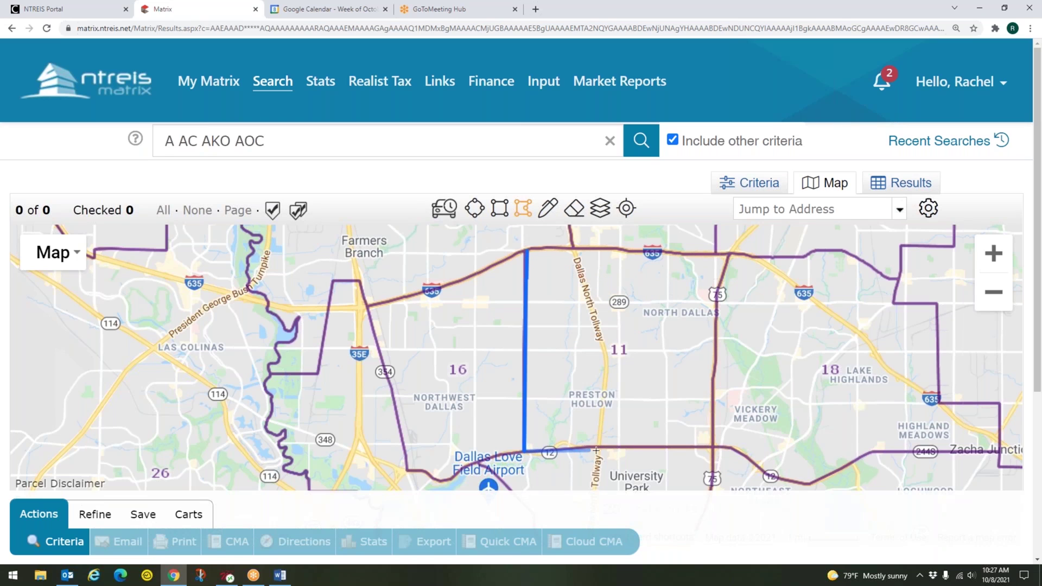
pyautogui.click(712, 448)
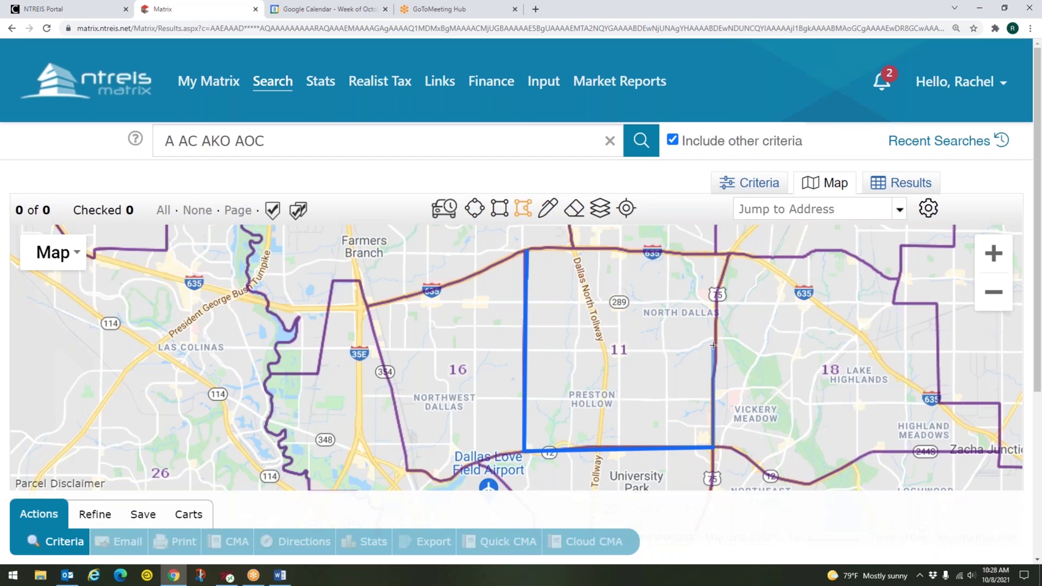
pyautogui.click(715, 326)
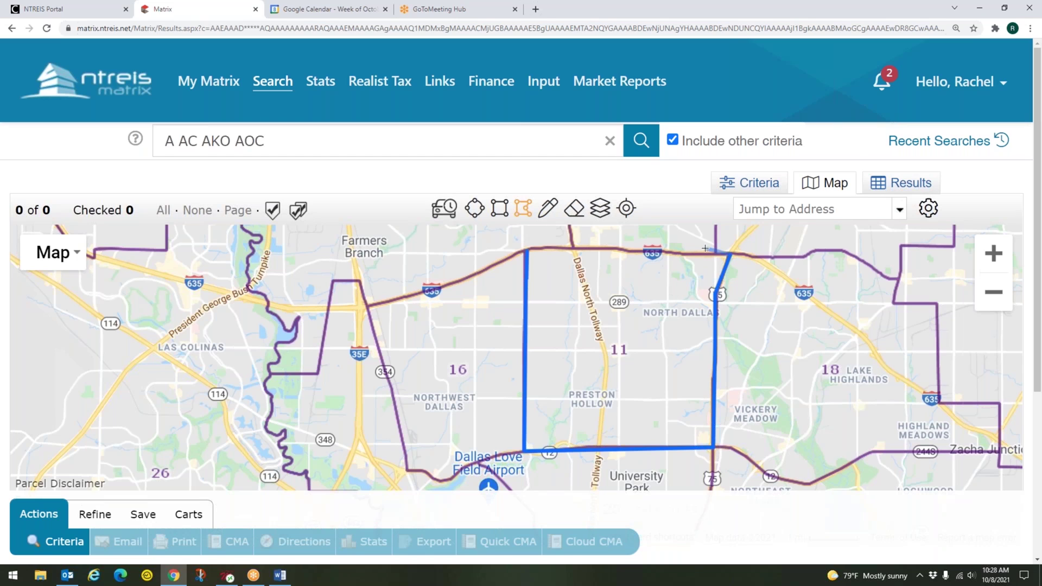
pyautogui.click(663, 252)
pyautogui.click(624, 253)
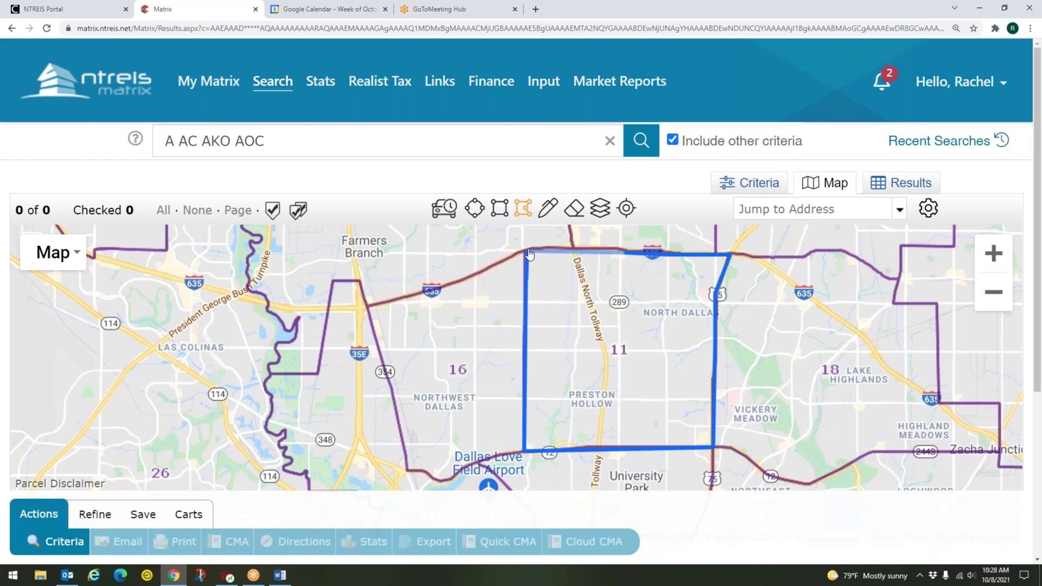
pyautogui.click(528, 251)
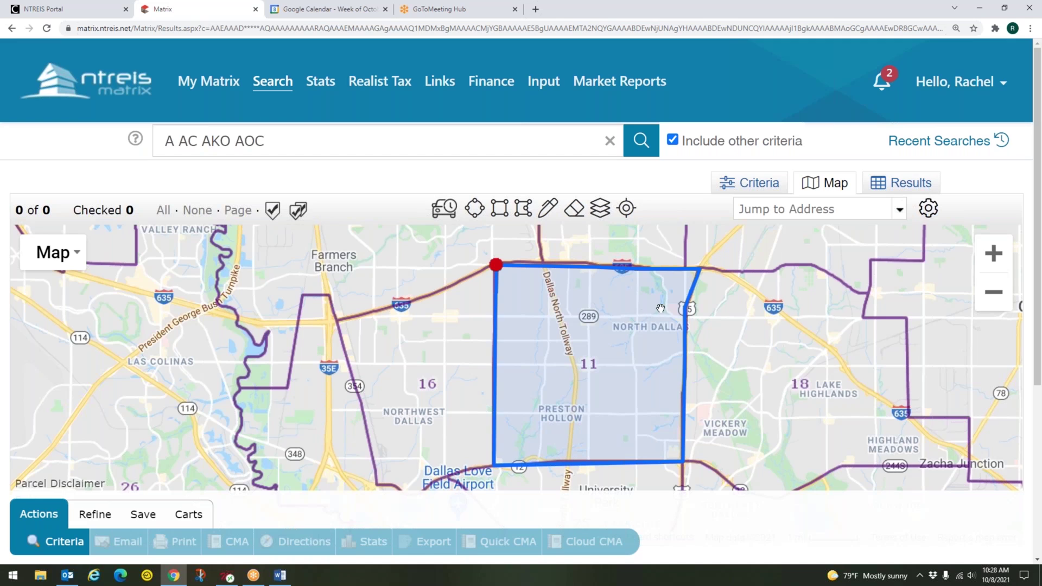
pyautogui.click(762, 186)
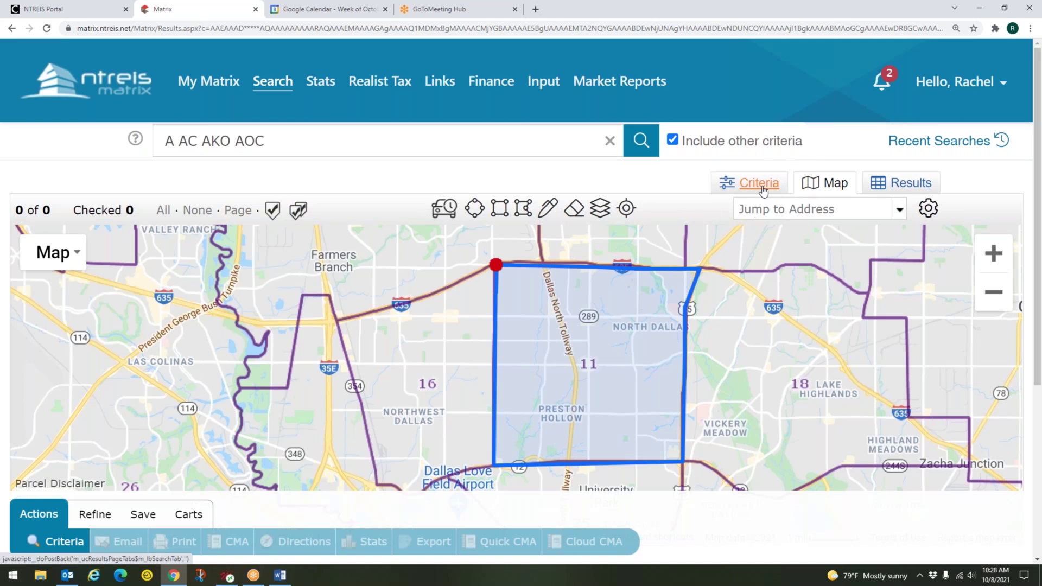
# Clear the 20000000 Price limit from the search criteria
pyautogui.click(765, 189)
pyautogui.click(817, 186)
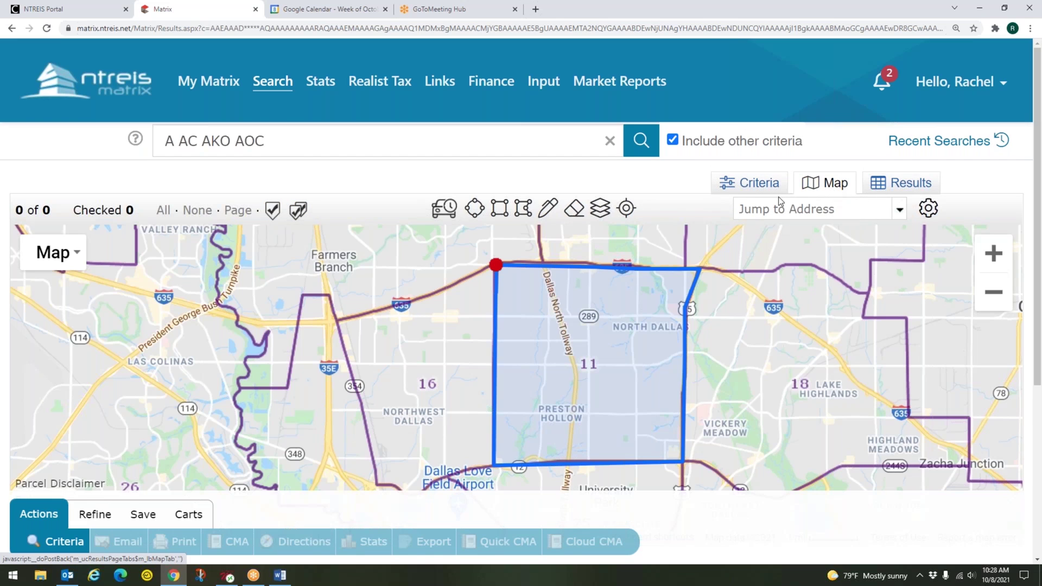
pyautogui.click(757, 186)
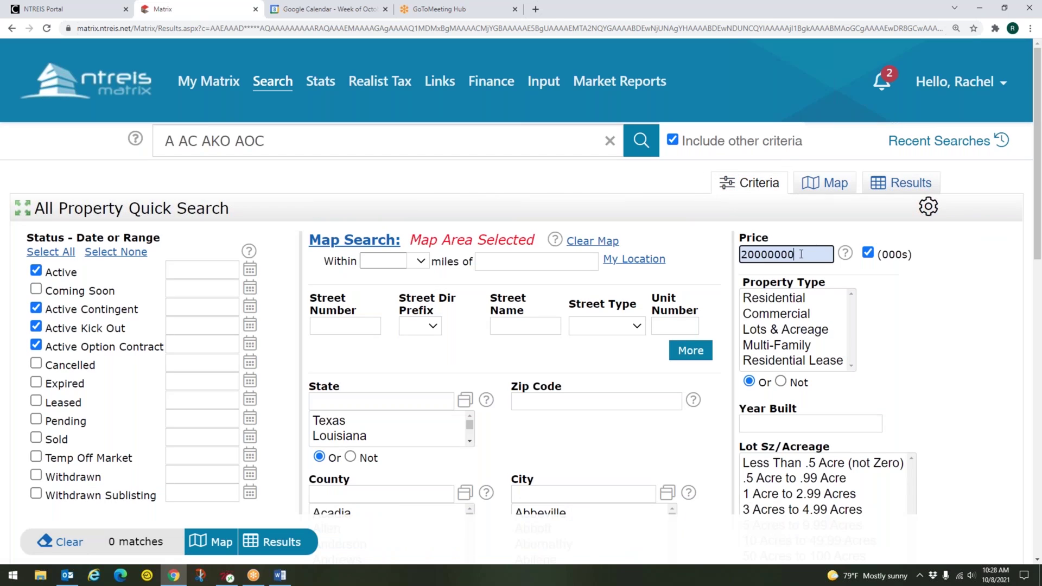
pyautogui.doubleClick(773, 255)
pyautogui.press('BackSpace')
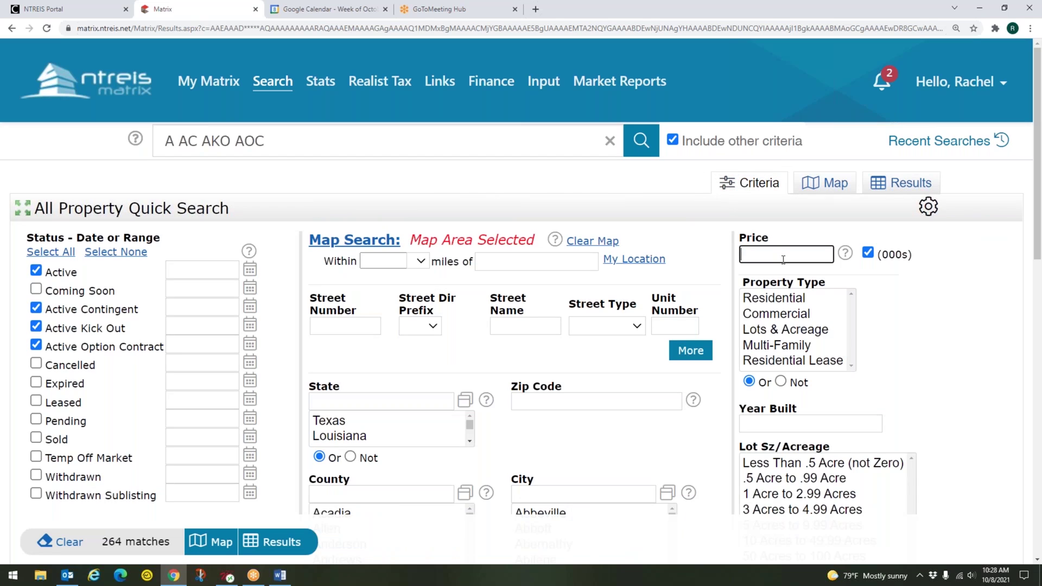
# Add Coming Soon and remove Active Contingent, Active Kick Out and Active Option Contract statuses
pyautogui.click(72, 292)
pyautogui.click(37, 290)
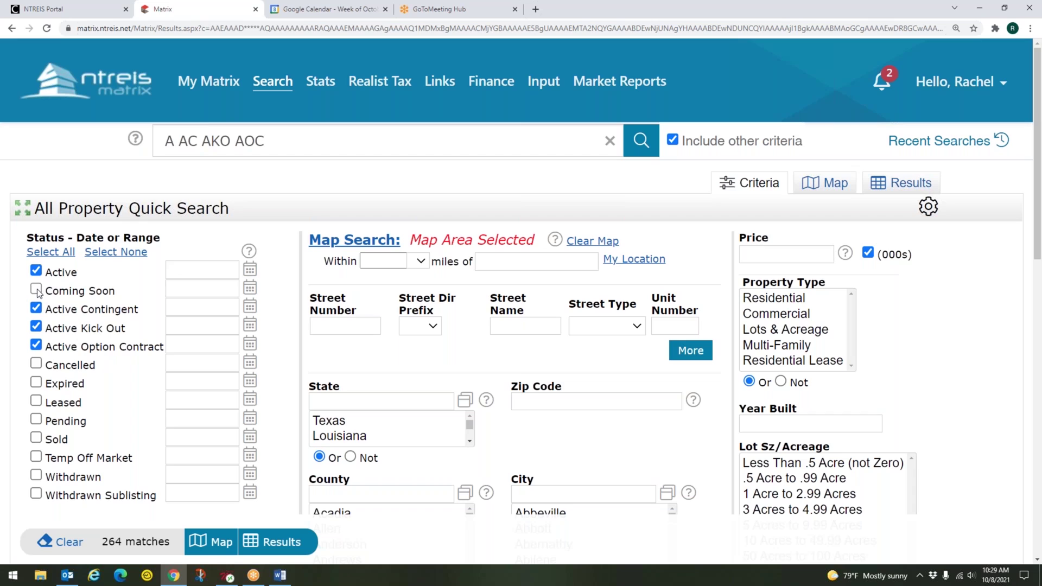
pyautogui.click(36, 309)
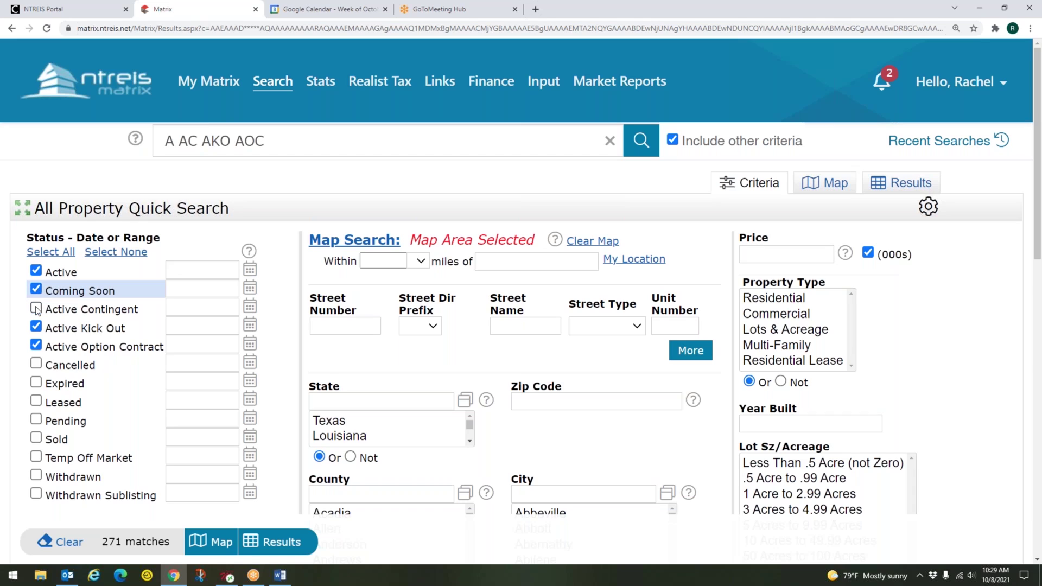
pyautogui.click(36, 327)
pyautogui.click(36, 346)
pyautogui.click(834, 186)
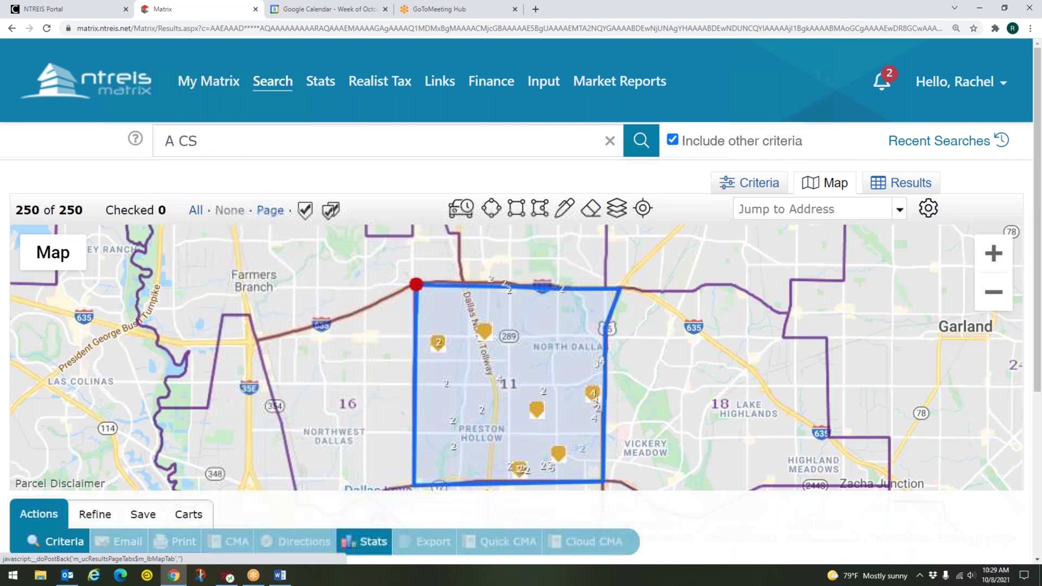
# Pan the map and choose Save > New Speed Bar Shortcut for the Area 11 search
pyautogui.moveTo(666, 365); pyautogui.dragTo(667, 336)
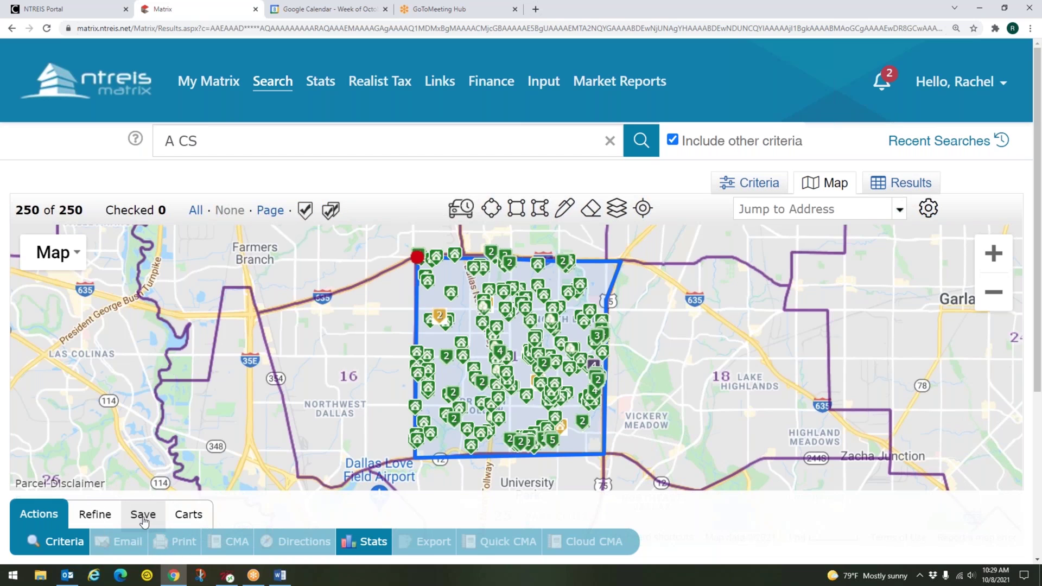
pyautogui.click(143, 518)
pyautogui.click(142, 517)
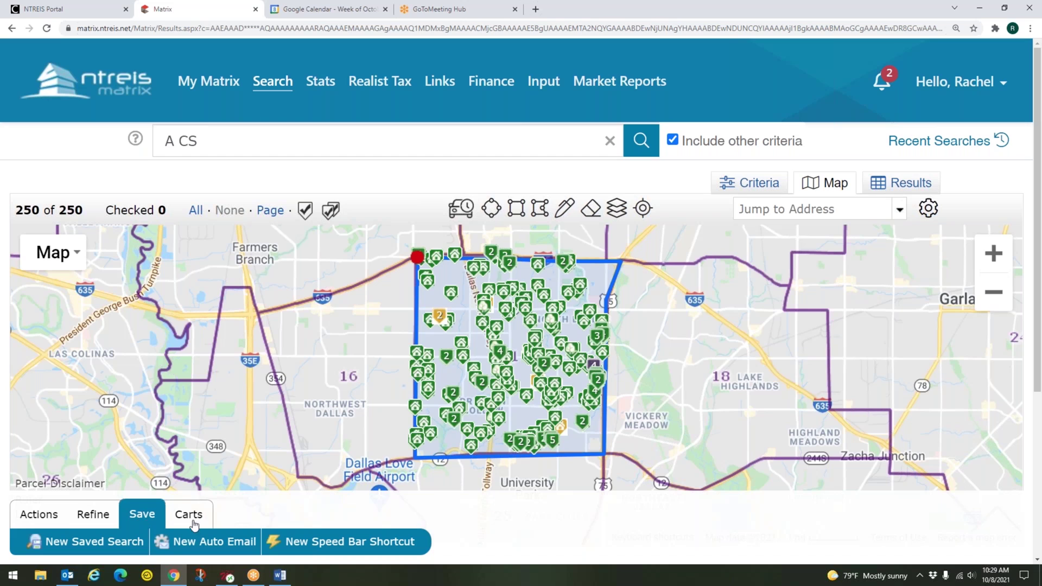
pyautogui.click(346, 544)
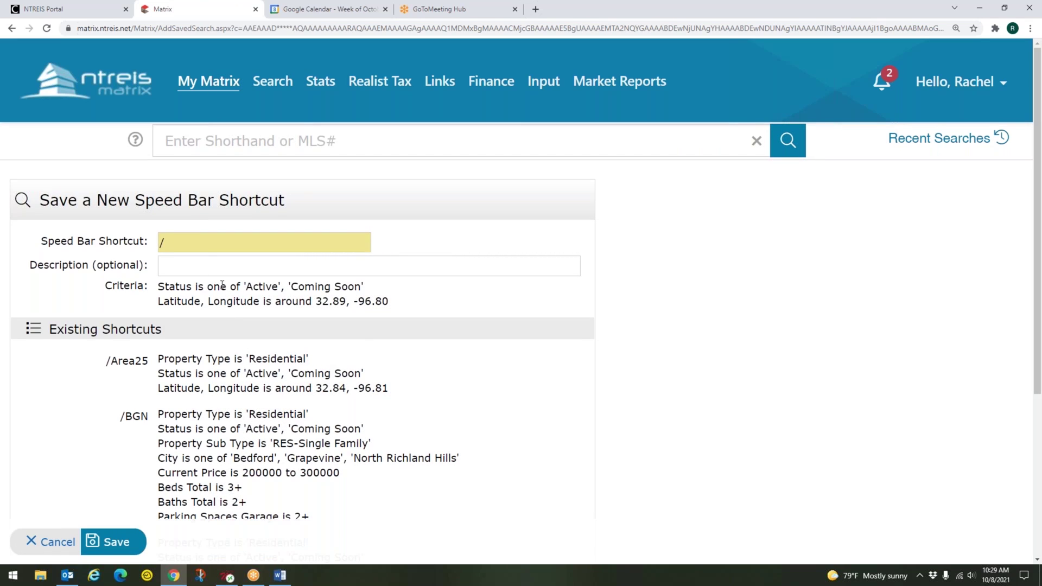
# Name the shortcut /Area11, save it, and return to the My Matrix home page
pyautogui.click(193, 242)
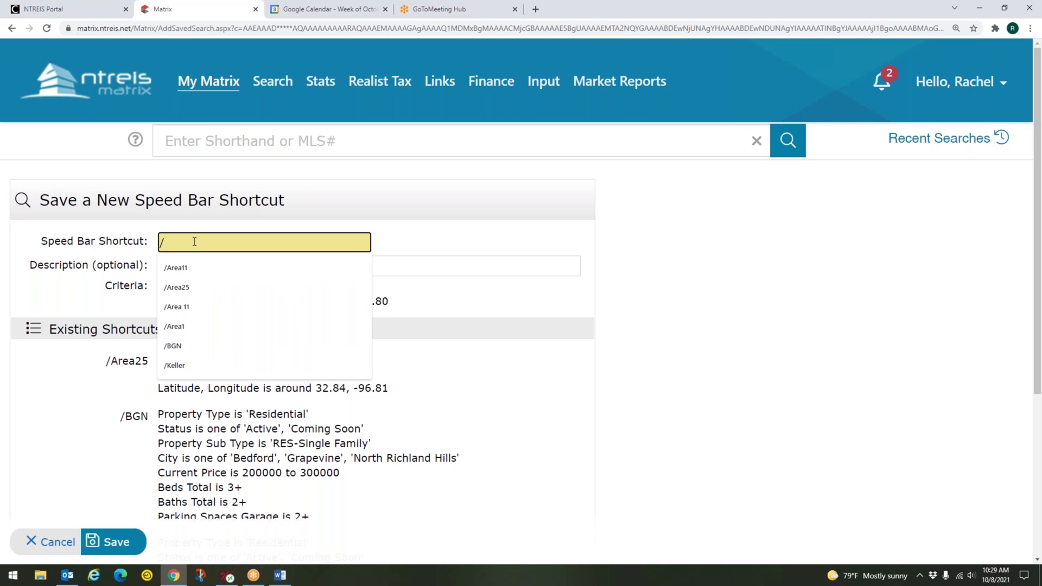
pyautogui.write('Area')
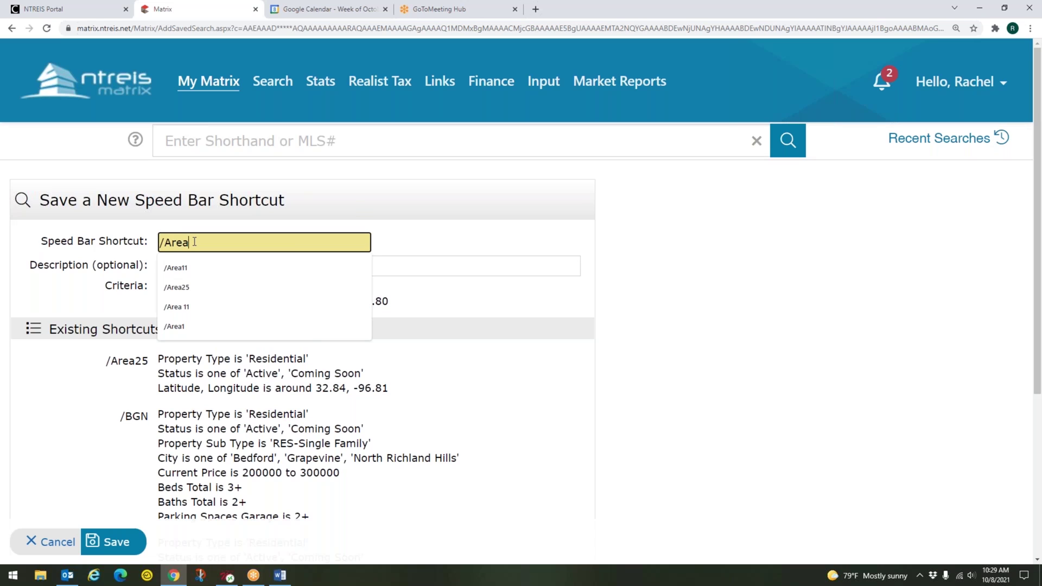
pyautogui.write('11')
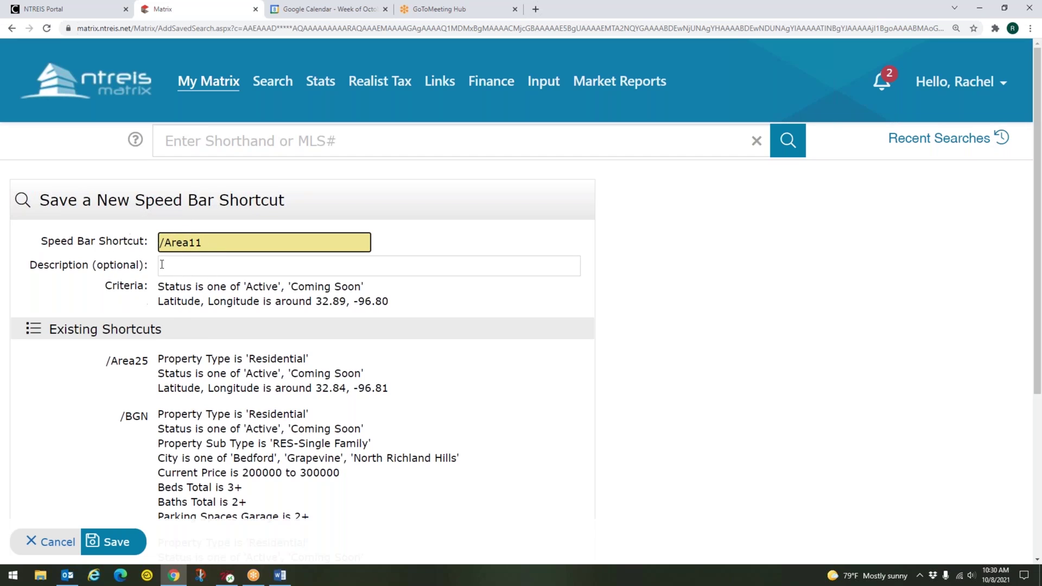
pyautogui.click(246, 289)
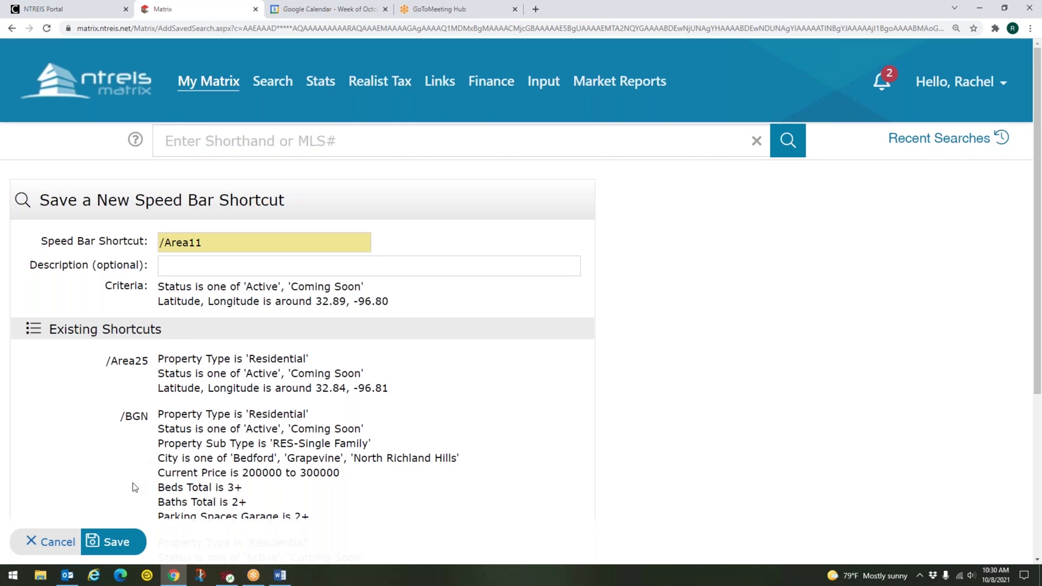
pyautogui.click(115, 546)
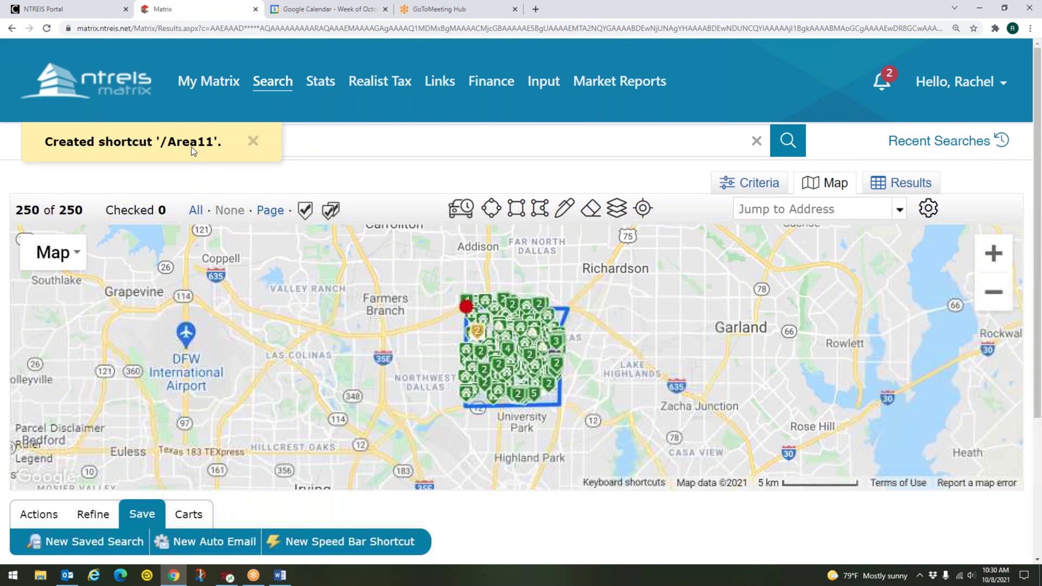
pyautogui.click(191, 144)
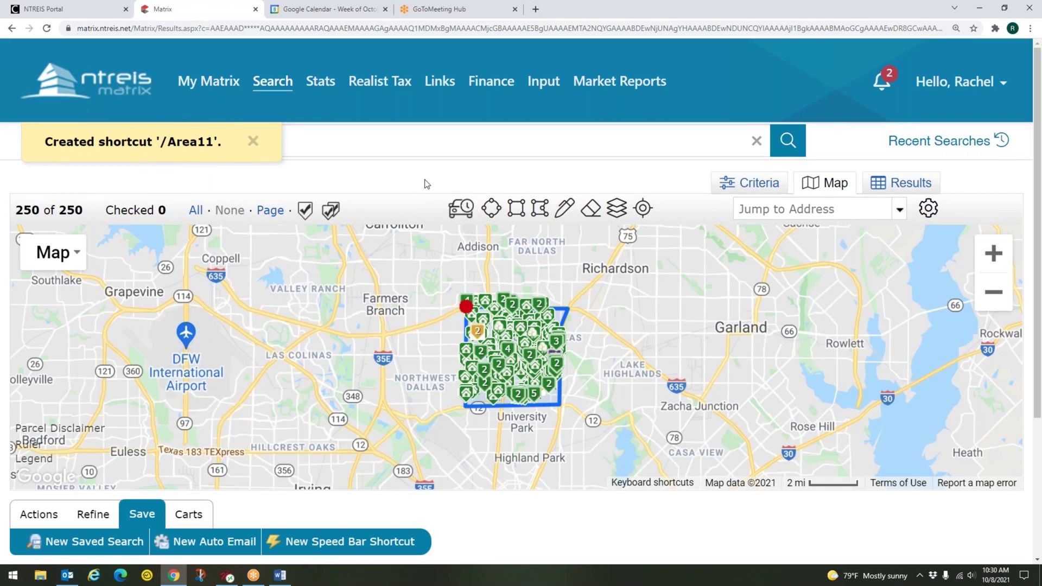
pyautogui.click(101, 83)
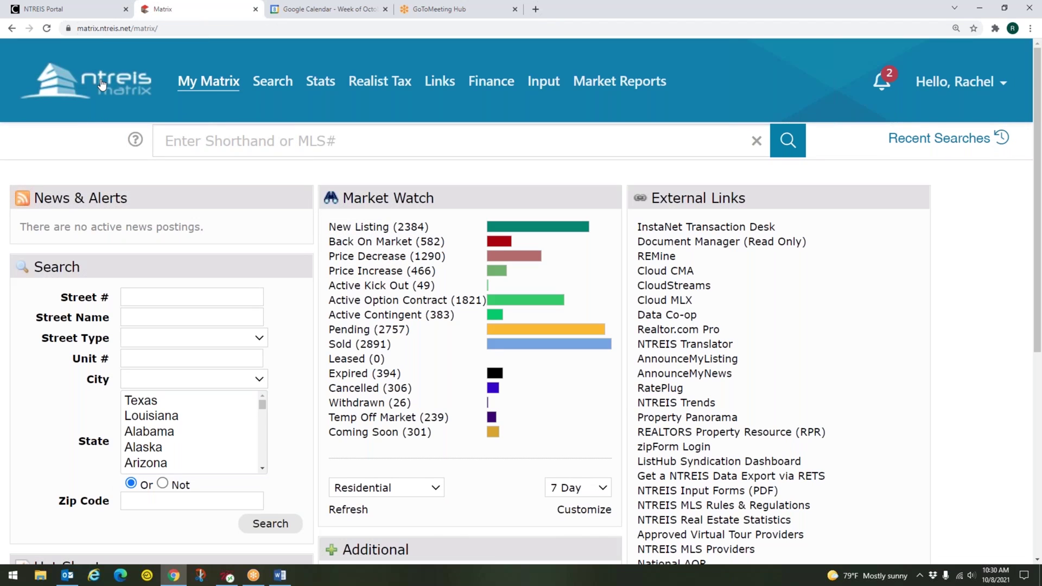
# Enter /Area11 in the Enter Shorthand or MLS# box to list its 250 listings
pyautogui.click(257, 142)
pyautogui.click(280, 142)
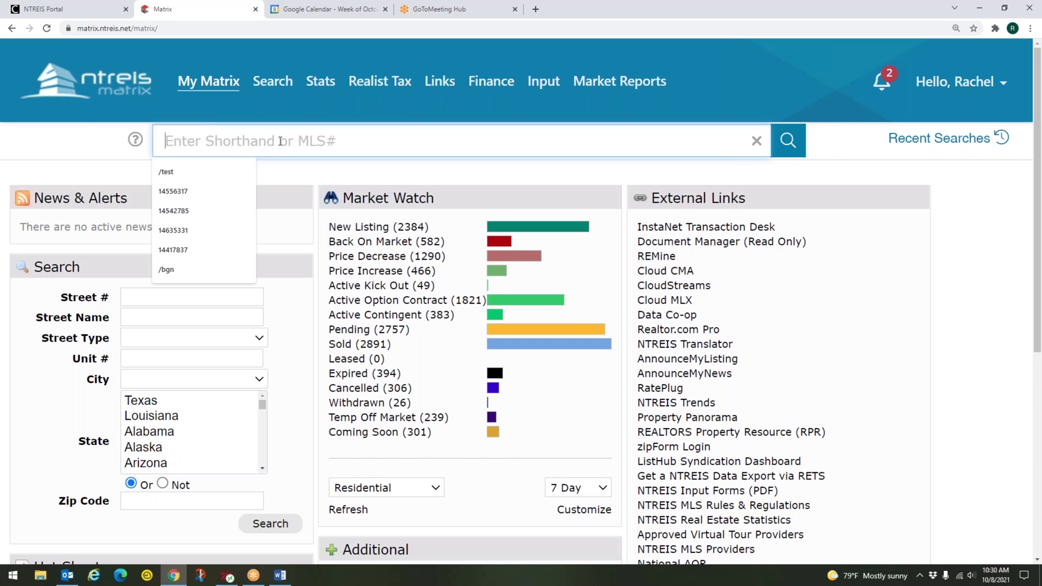
pyautogui.write('/Area11')
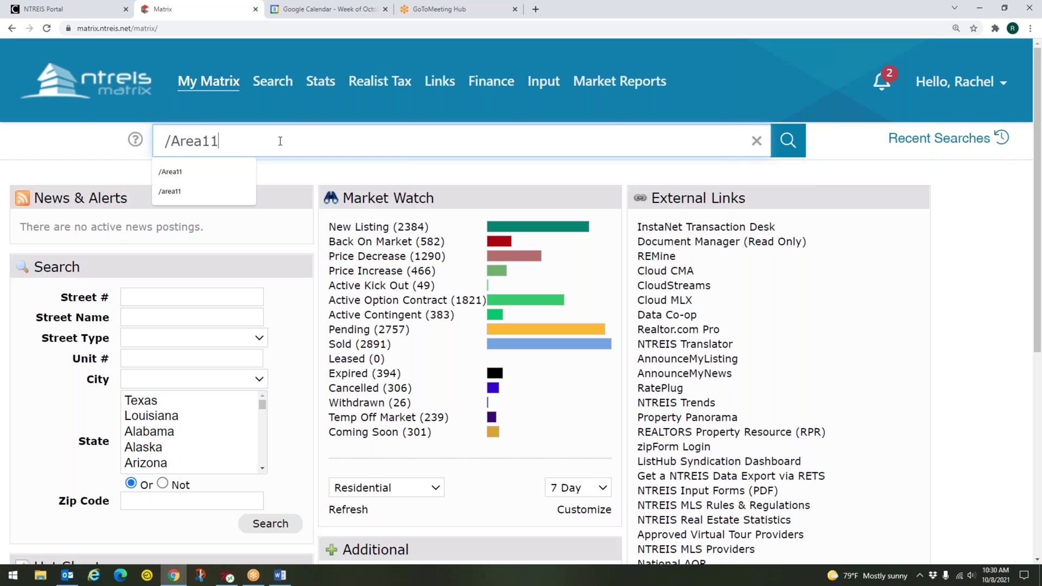
pyautogui.press('Return')
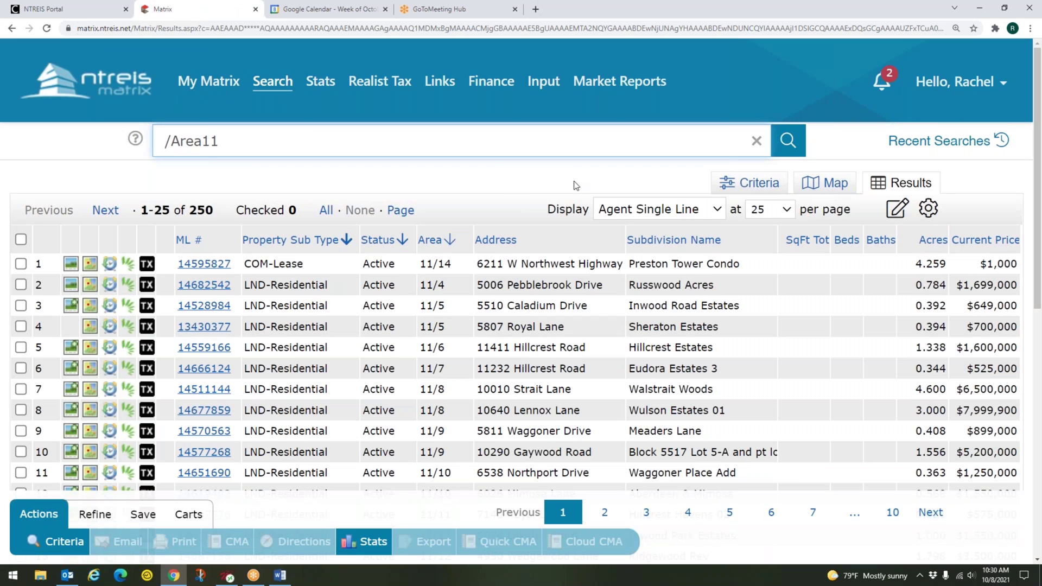
# Inspect the /Area11 drawn shape on the map, then show its search criteria
pyautogui.click(838, 187)
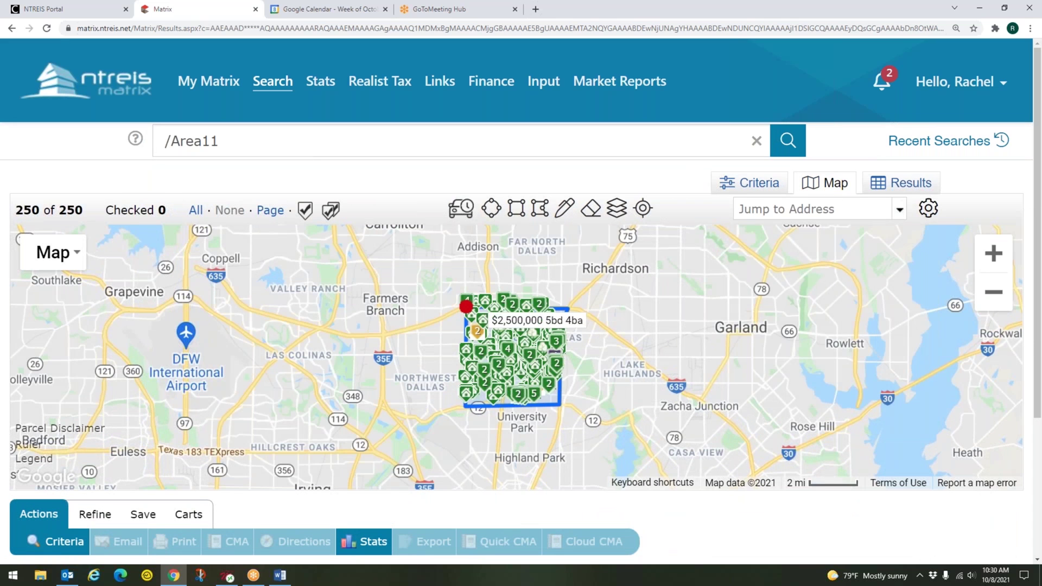
pyautogui.click(466, 307)
pyautogui.click(556, 378)
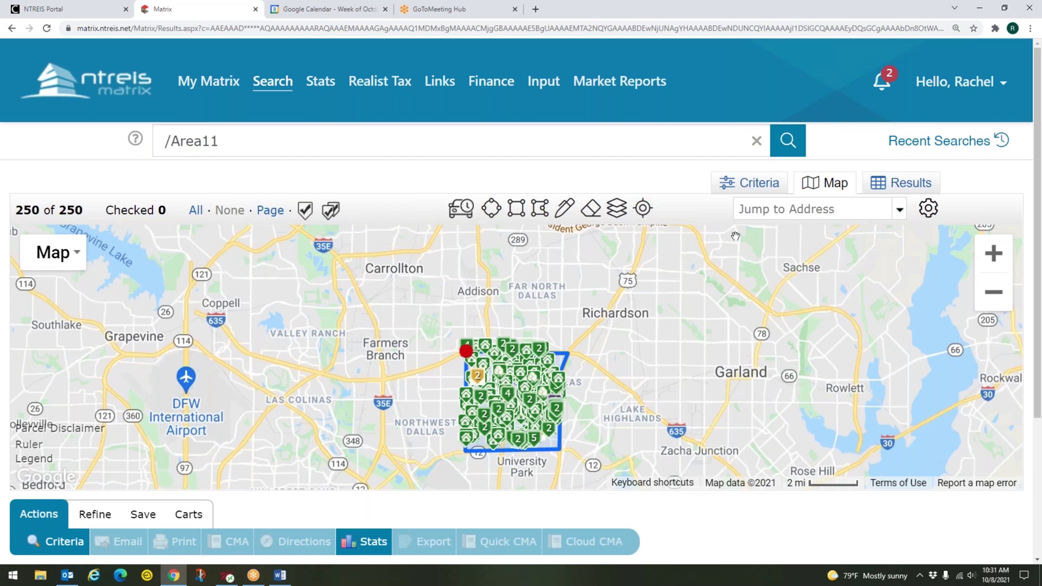
pyautogui.click(762, 186)
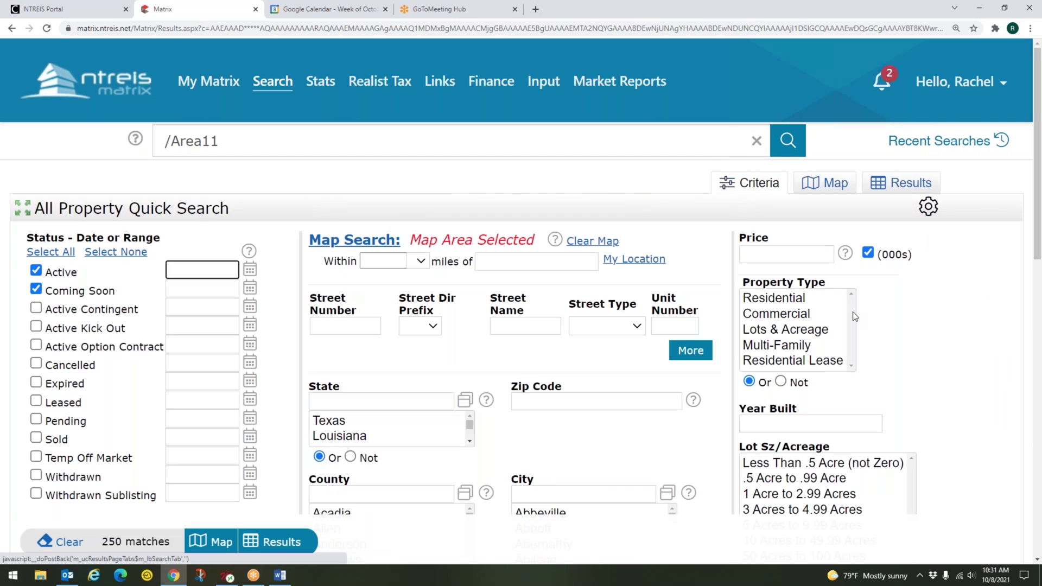
# Restrict the Area 11 search's Property Type to Residential only
pyautogui.moveTo(807, 301); pyautogui.dragTo(798, 360)
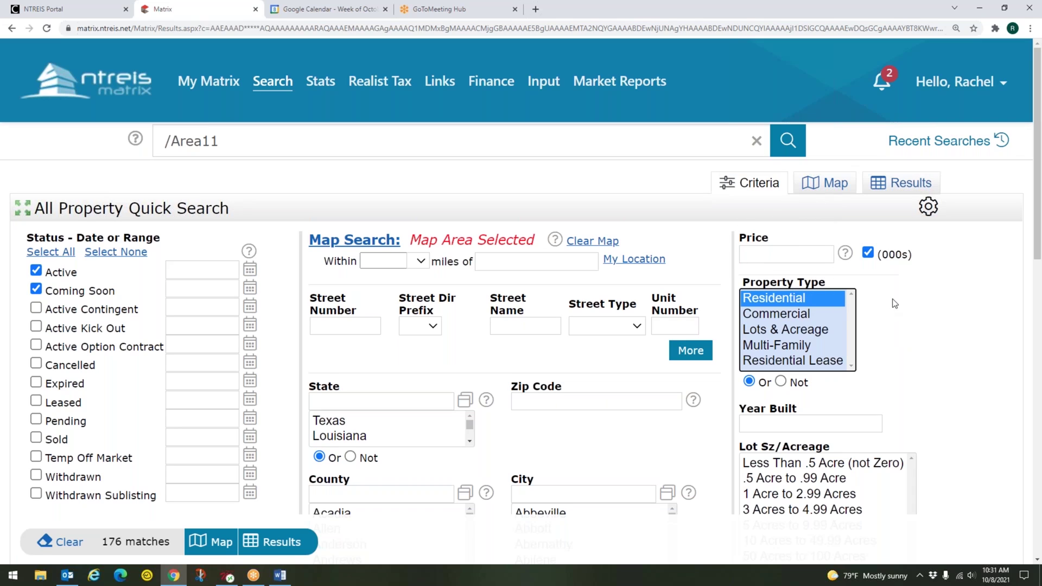
pyautogui.click(905, 360)
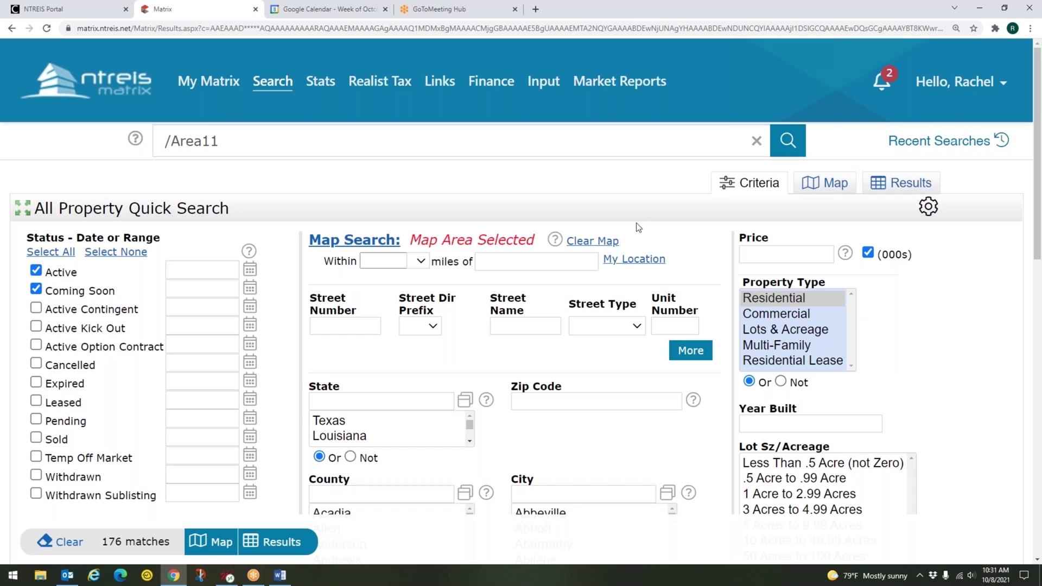
pyautogui.click(189, 145)
pyautogui.scroll(-1, 802, 259)
pyautogui.click(802, 247)
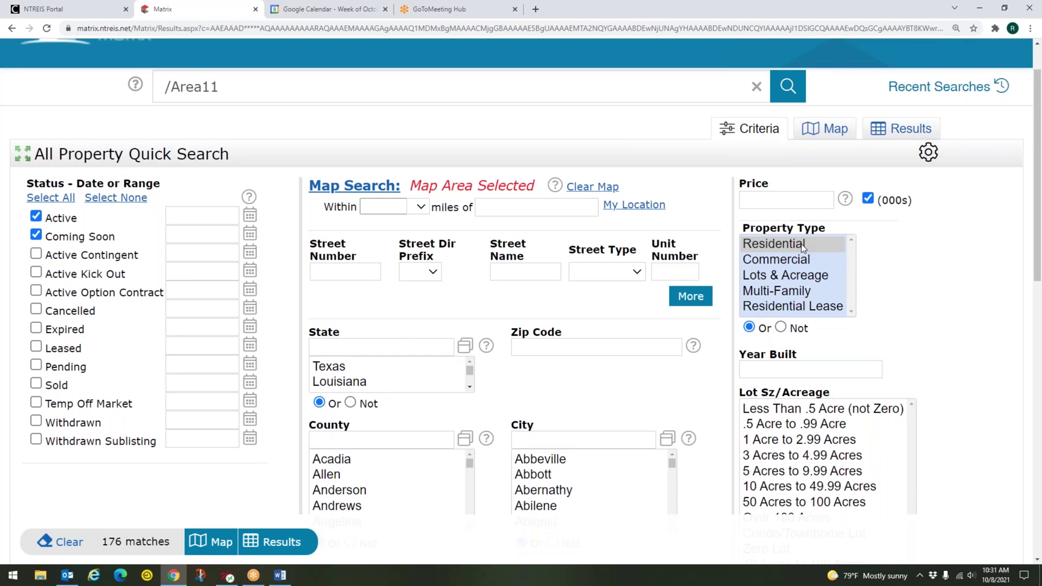
# Set Price (000s) to 5000-7000 and list the 5 matching listings in a table
pyautogui.click(766, 201)
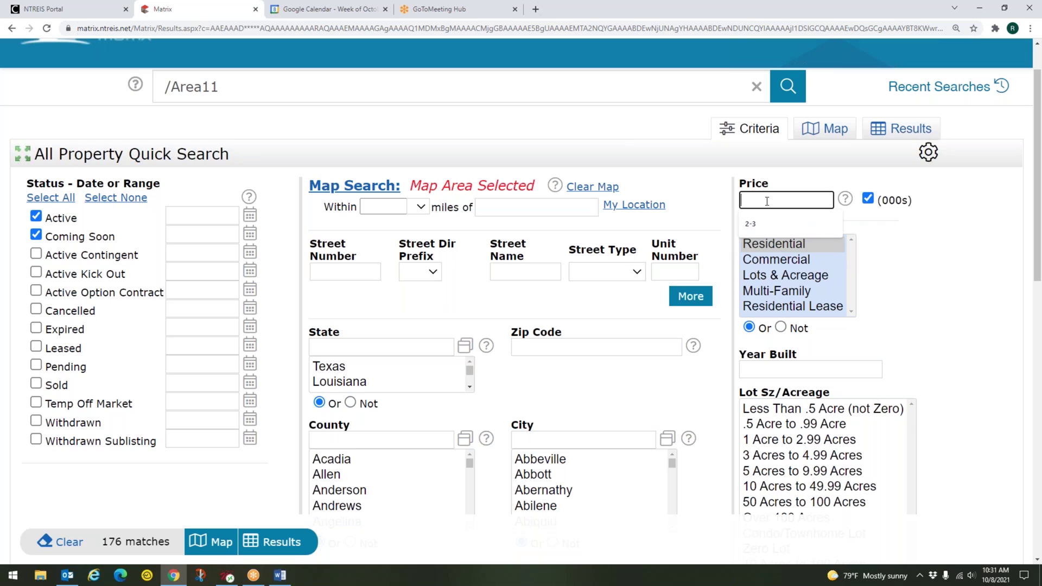
pyautogui.write('5000')
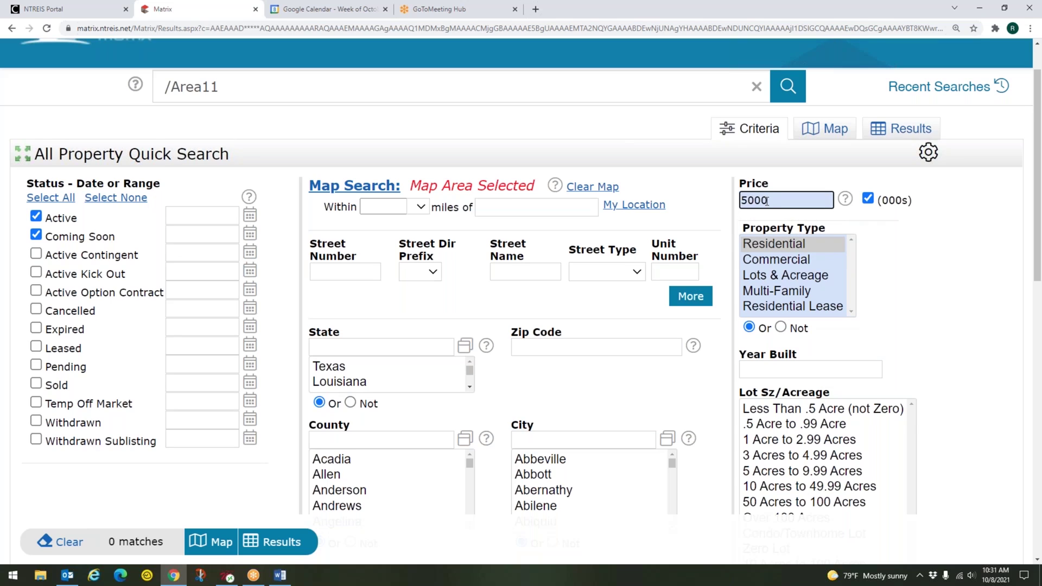
pyautogui.write('-7000')
pyautogui.click(805, 199)
pyautogui.click(894, 202)
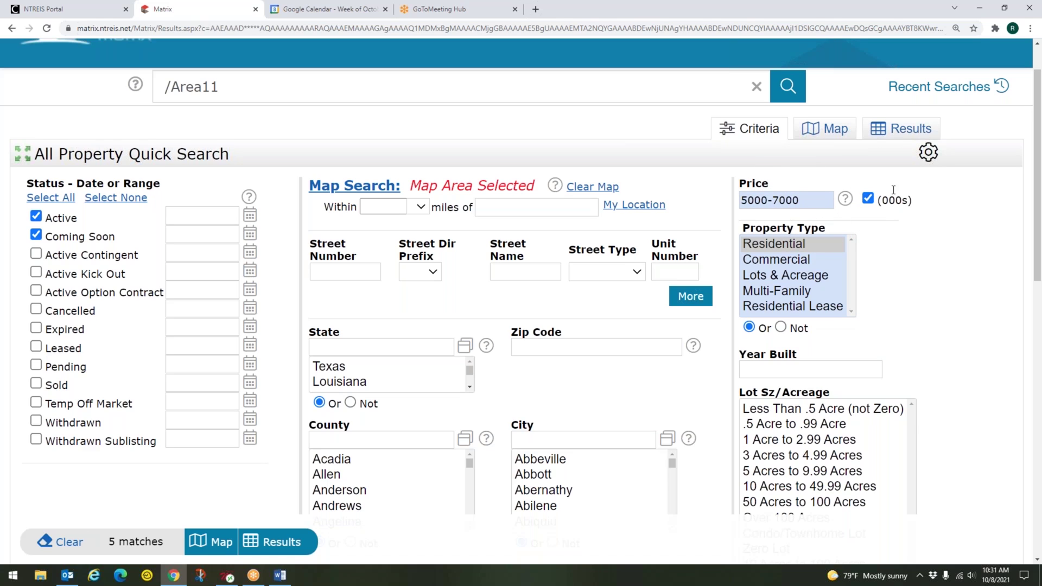
pyautogui.click(903, 132)
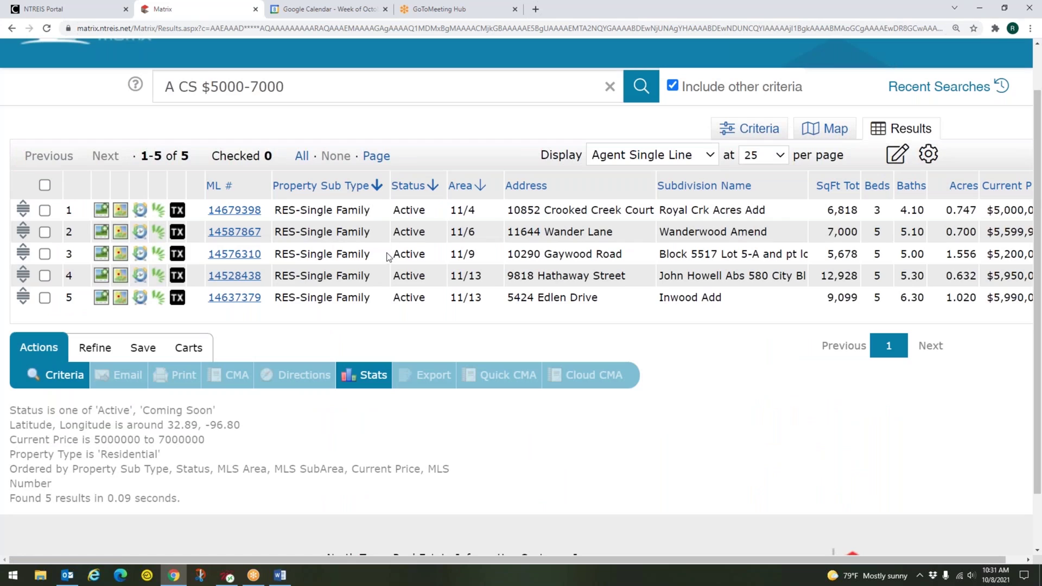
pyautogui.click(141, 348)
pyautogui.click(212, 380)
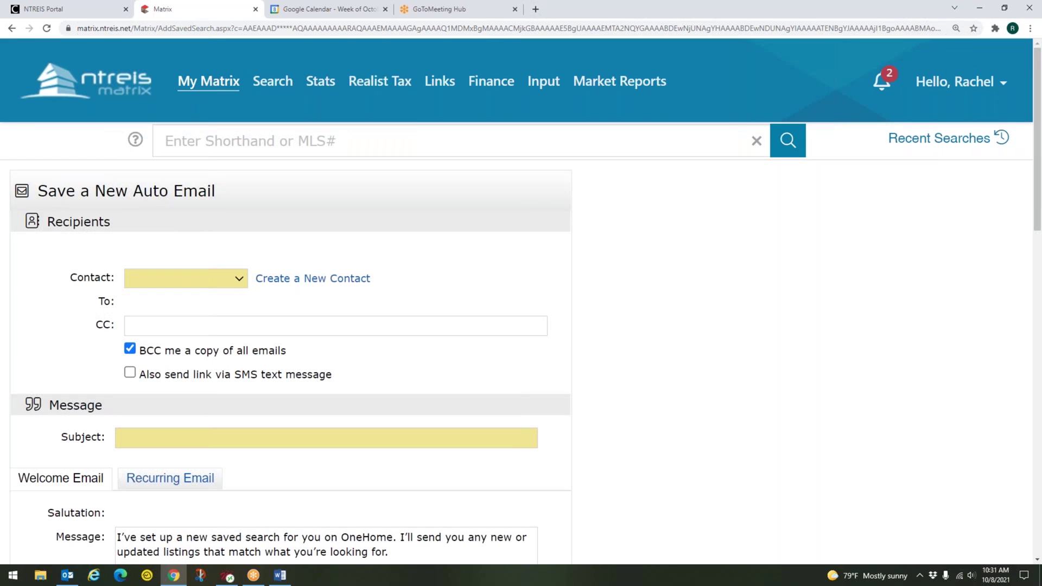
pyautogui.scroll(-1, 412, 259)
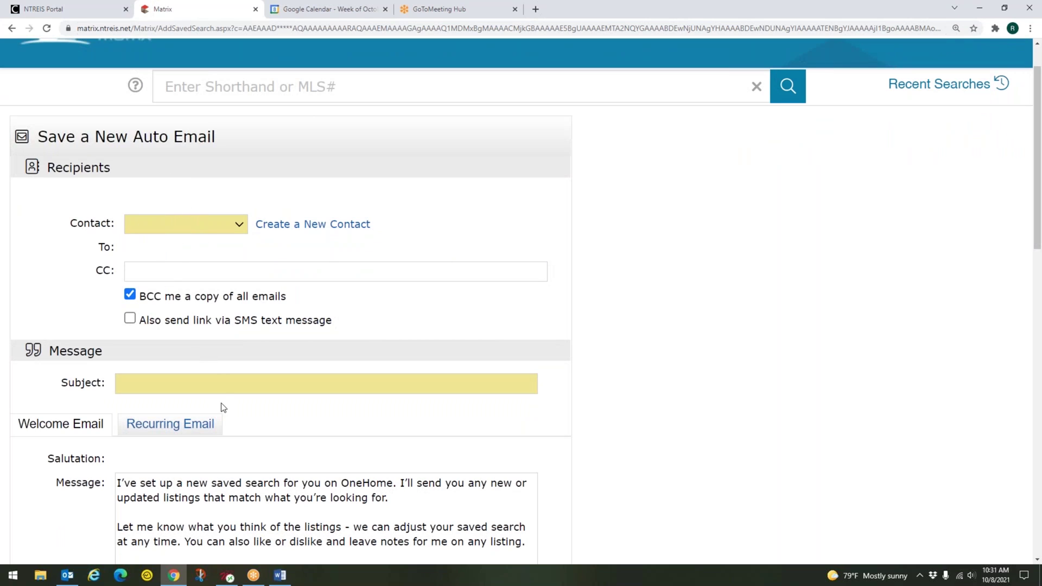
pyautogui.click(220, 383)
pyautogui.scroll(-5, 604, 345)
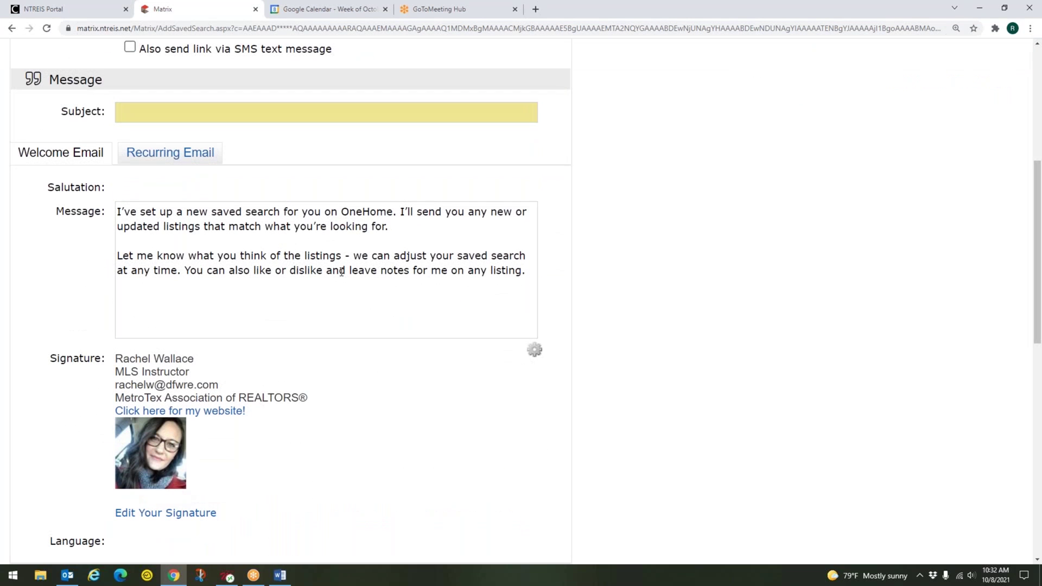
pyautogui.scroll(-10, 676, 301)
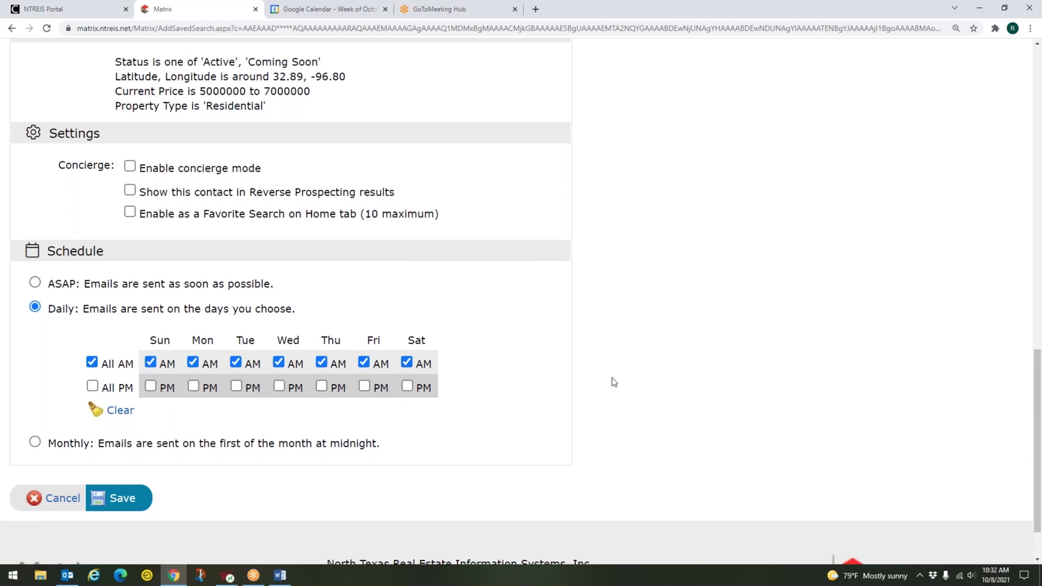
pyautogui.scroll(10, 824, 307)
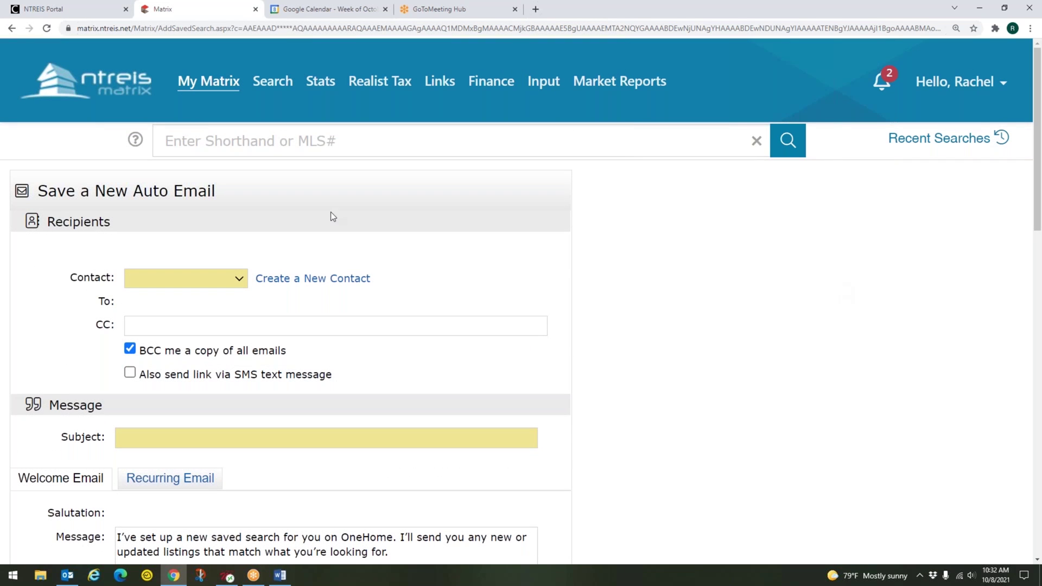
# From the Matrix home page, run /Area11 to load its 250 listings and show the criteria
pyautogui.click(88, 87)
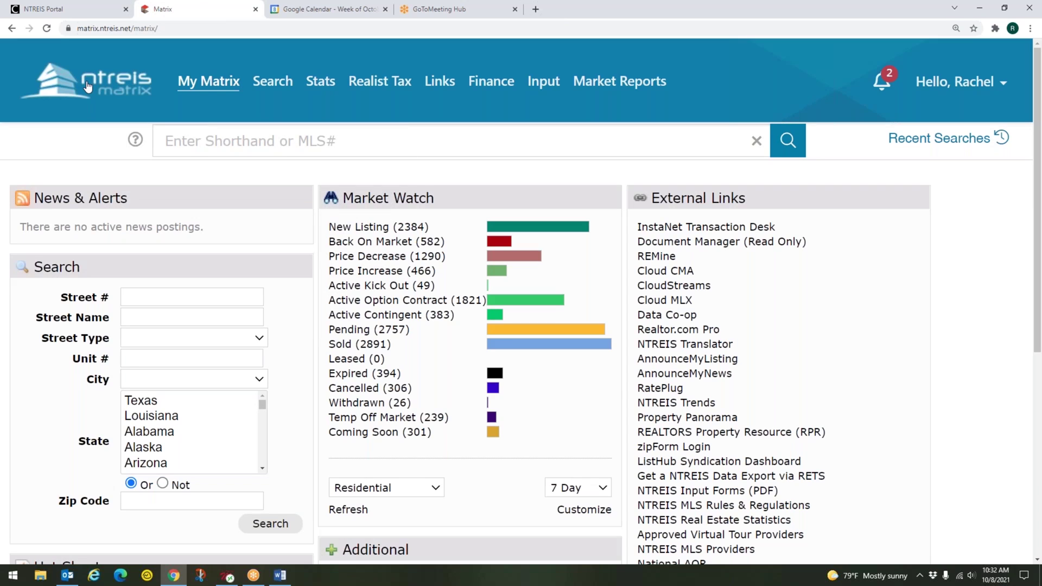
pyautogui.click(248, 141)
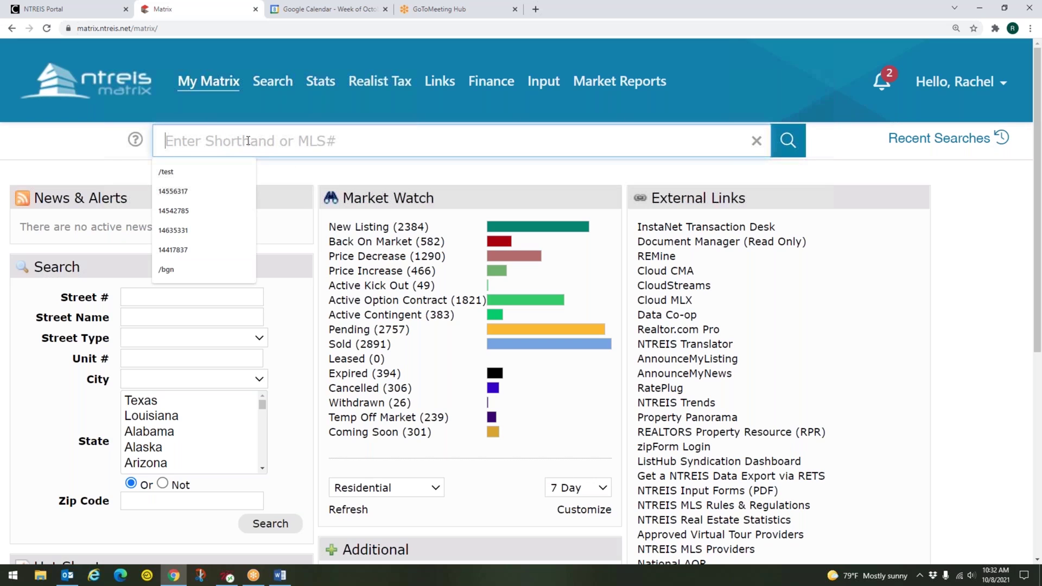
pyautogui.write('/A')
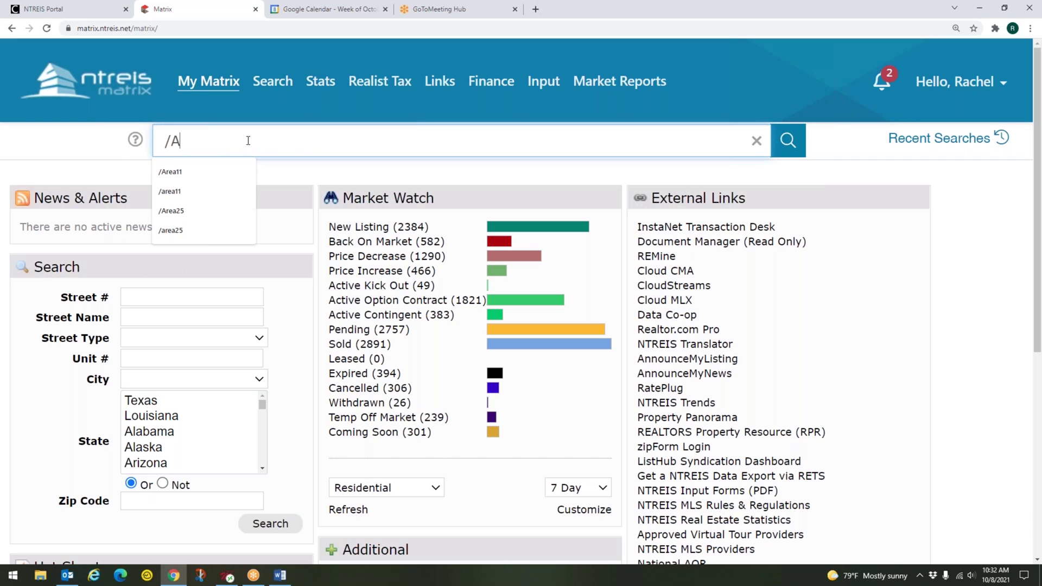
pyautogui.write('rea11')
pyautogui.press('Return')
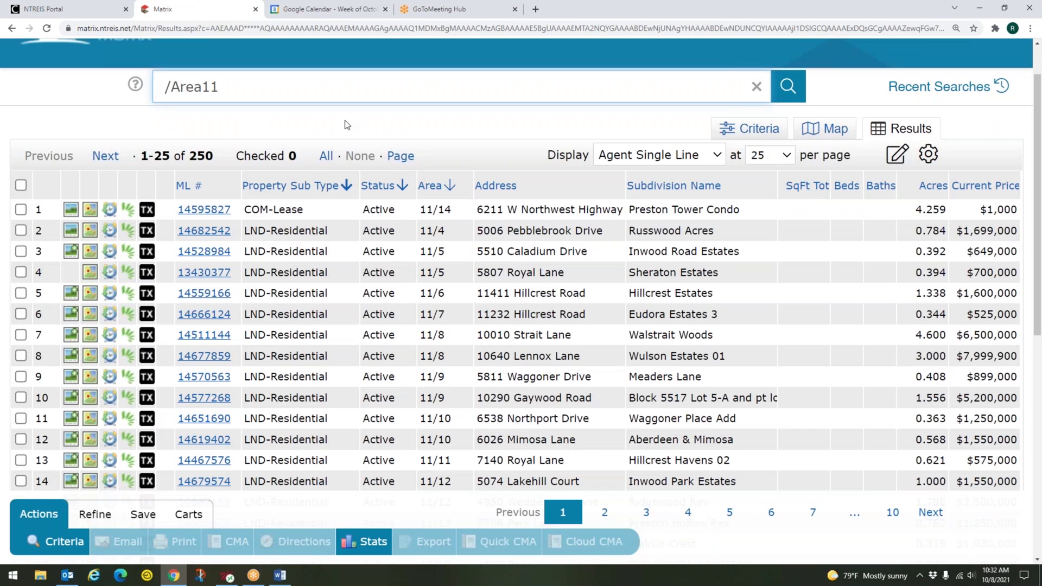
pyautogui.click(760, 129)
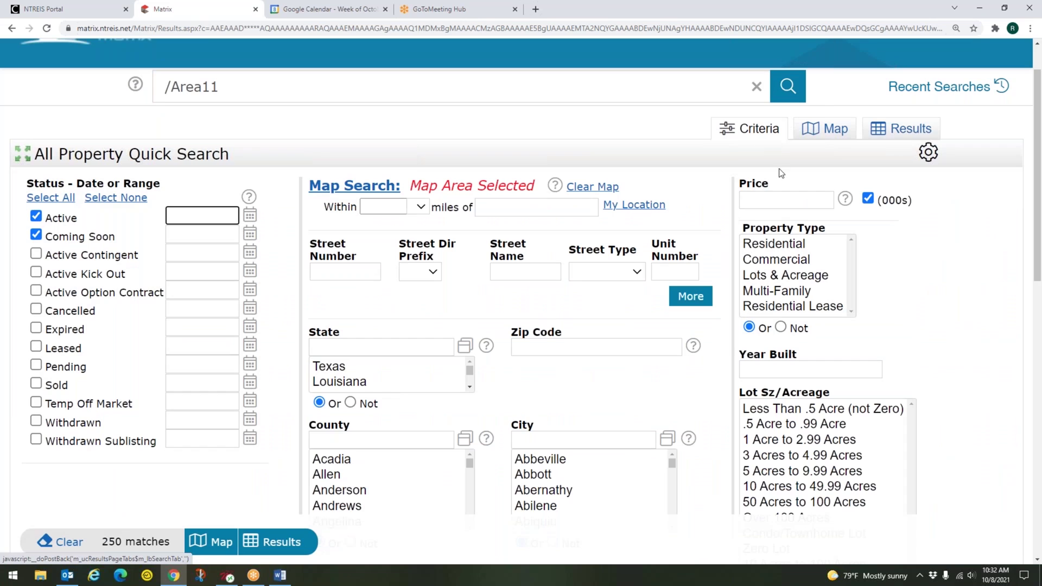
# Select all five property types, set Price to 2-3, and view the 15 matches
pyautogui.keyDown('shift'); pyautogui.click(814, 307); pyautogui.keyUp('shift')
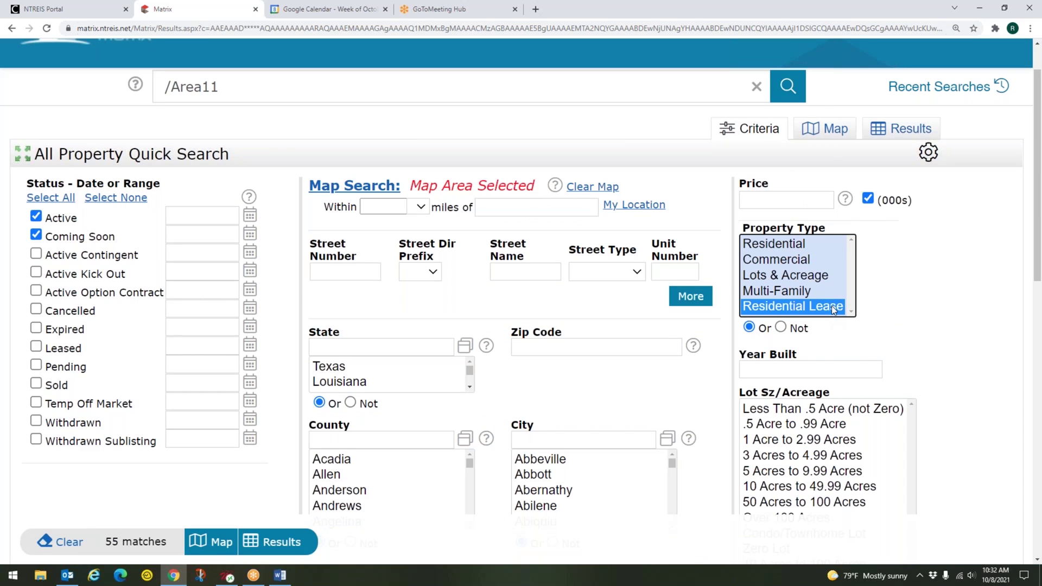
pyautogui.click(768, 201)
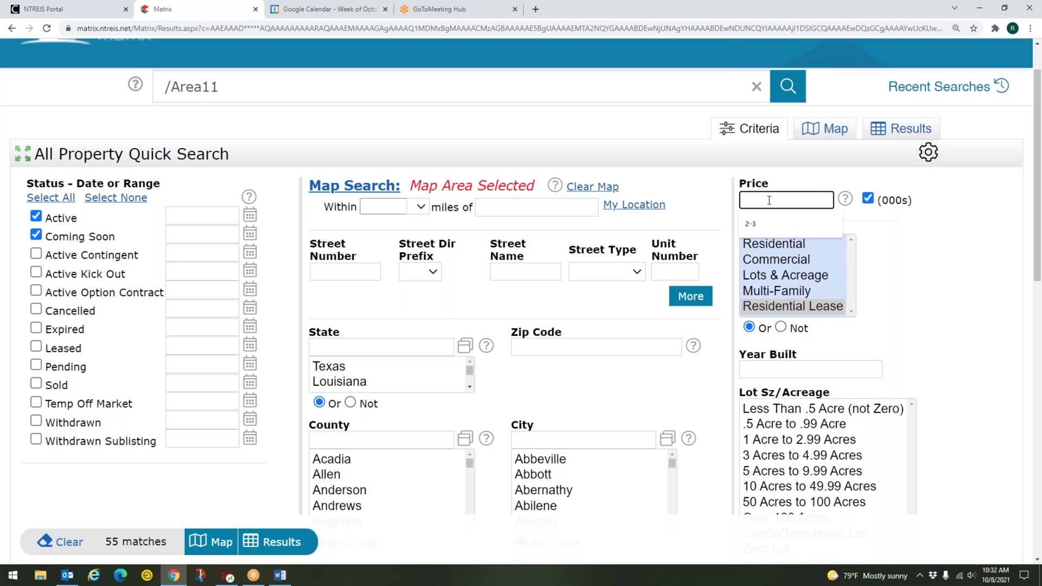
pyautogui.write('2-3')
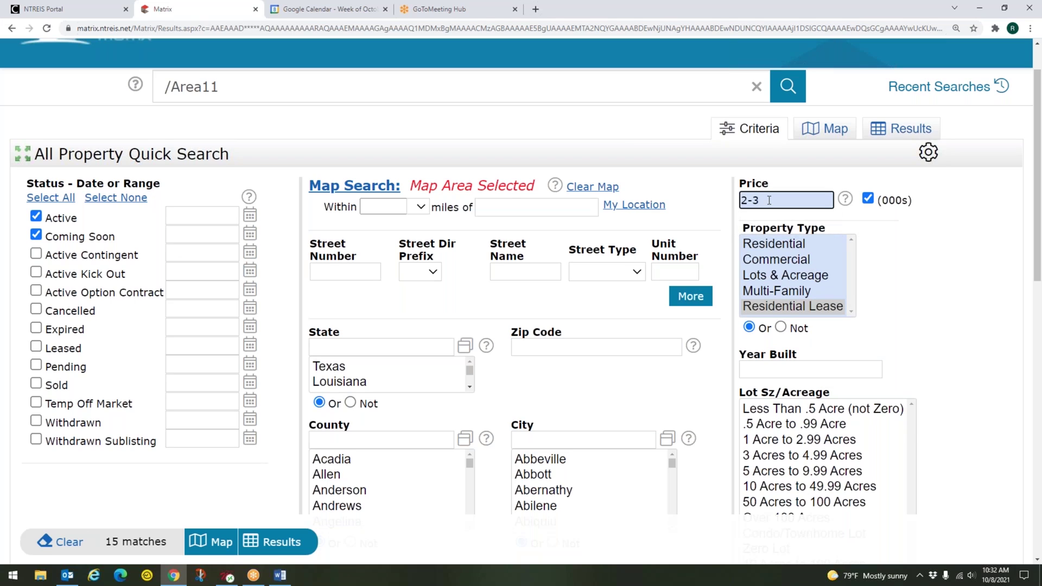
pyautogui.click(925, 250)
pyautogui.click(283, 541)
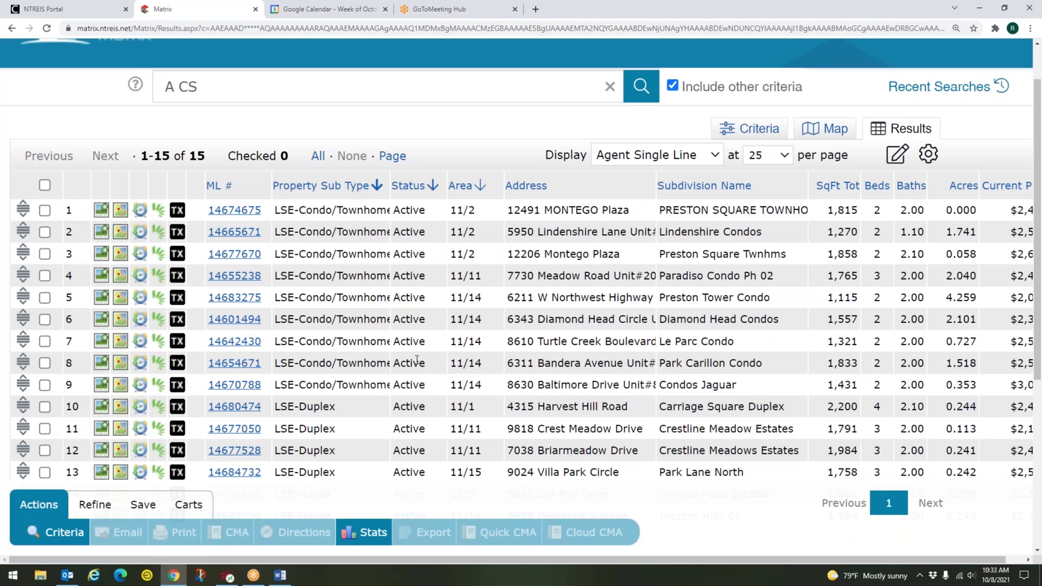
# Choose New Auto Email from the Save options for the 15 results
pyautogui.click(142, 505)
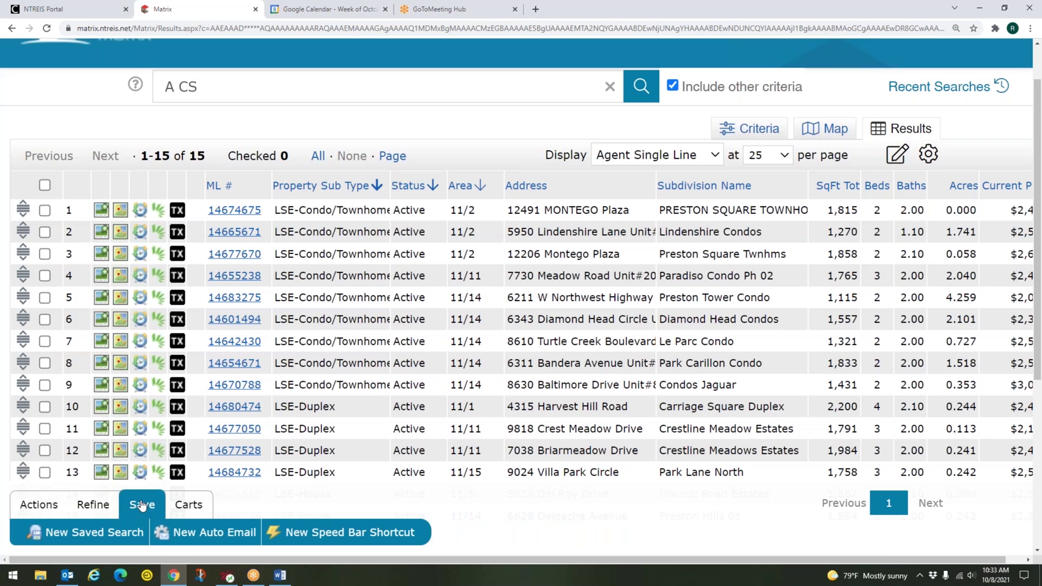
pyautogui.click(203, 536)
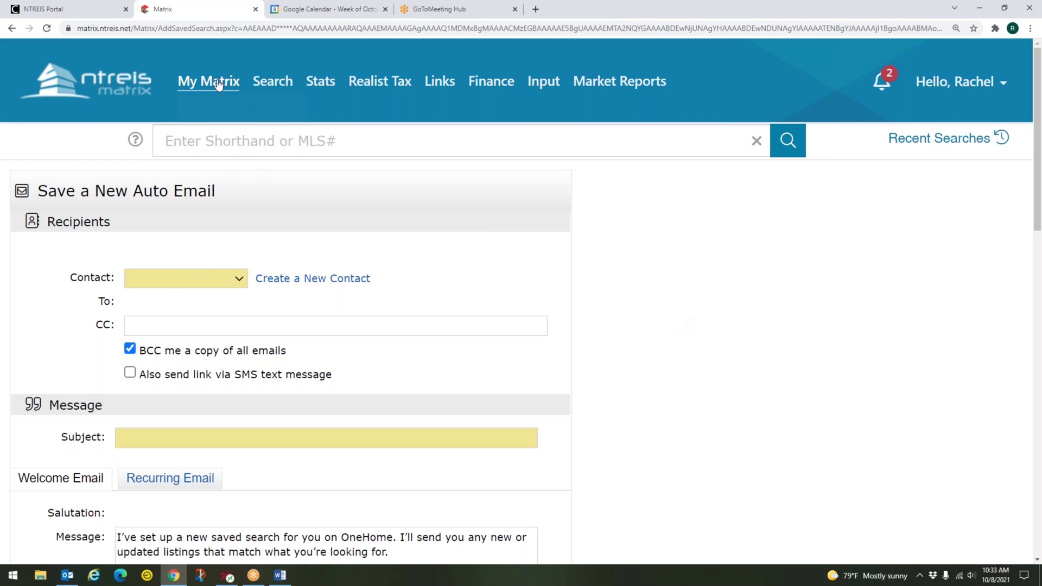
# Start a Residential Quick search and show its results on the map
pyautogui.click(218, 82)
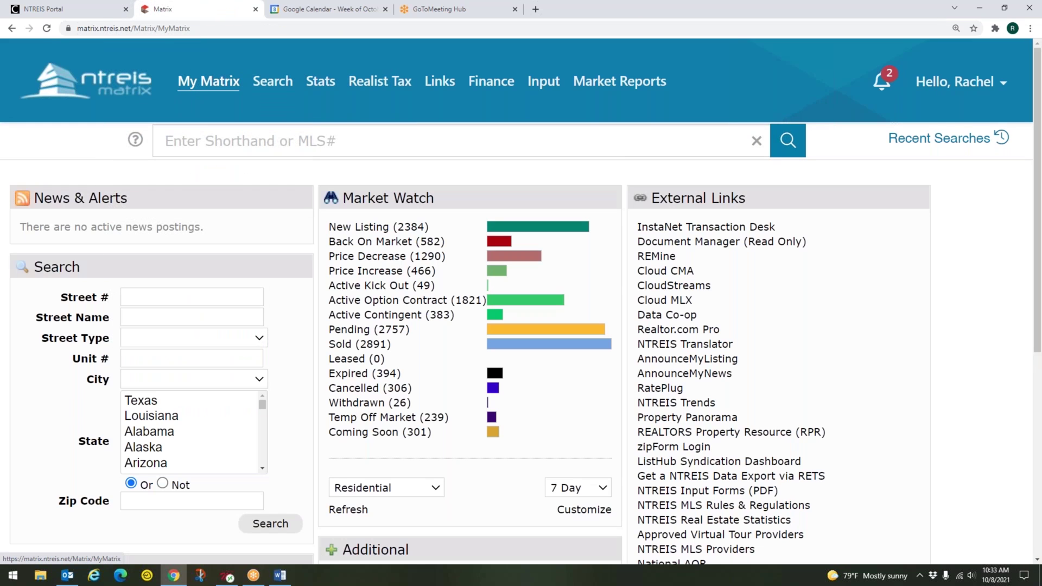
pyautogui.click(275, 84)
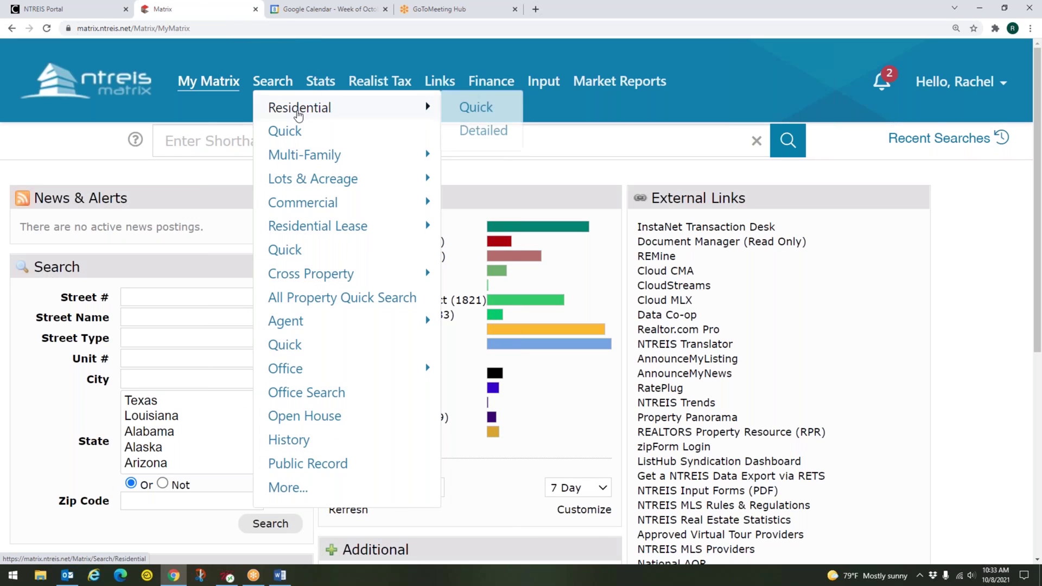
pyautogui.click(299, 111)
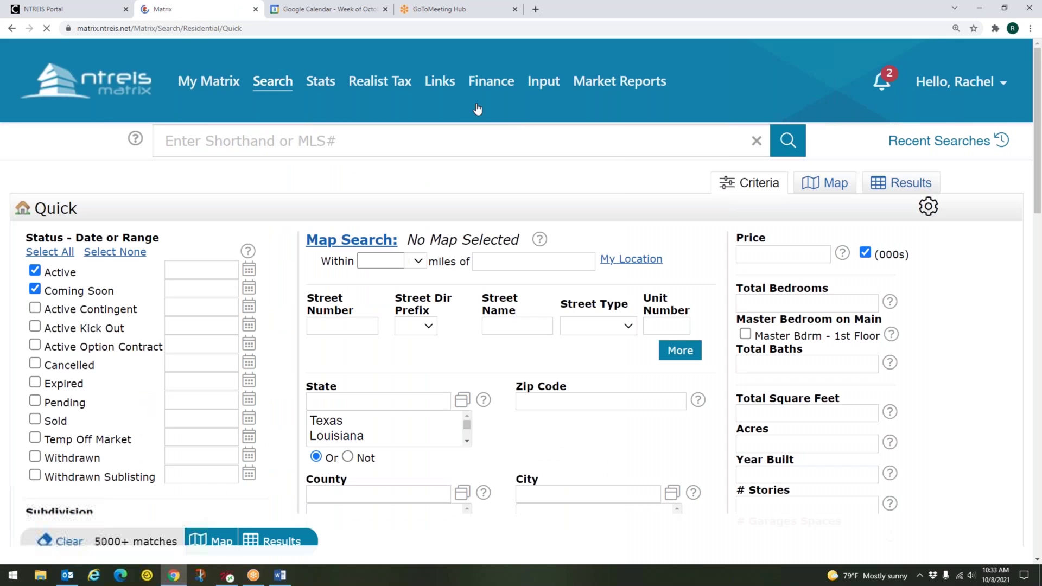
pyautogui.click(829, 188)
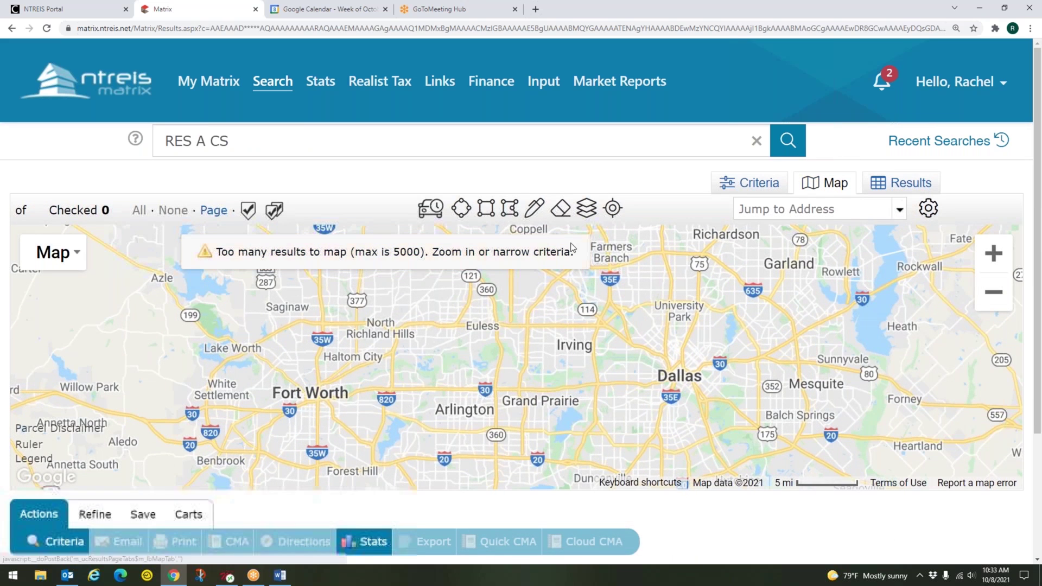
# Turn on the Areas boundary layer, zoom to Area 25 near Love Field, and begin a polygon there
pyautogui.click(629, 207)
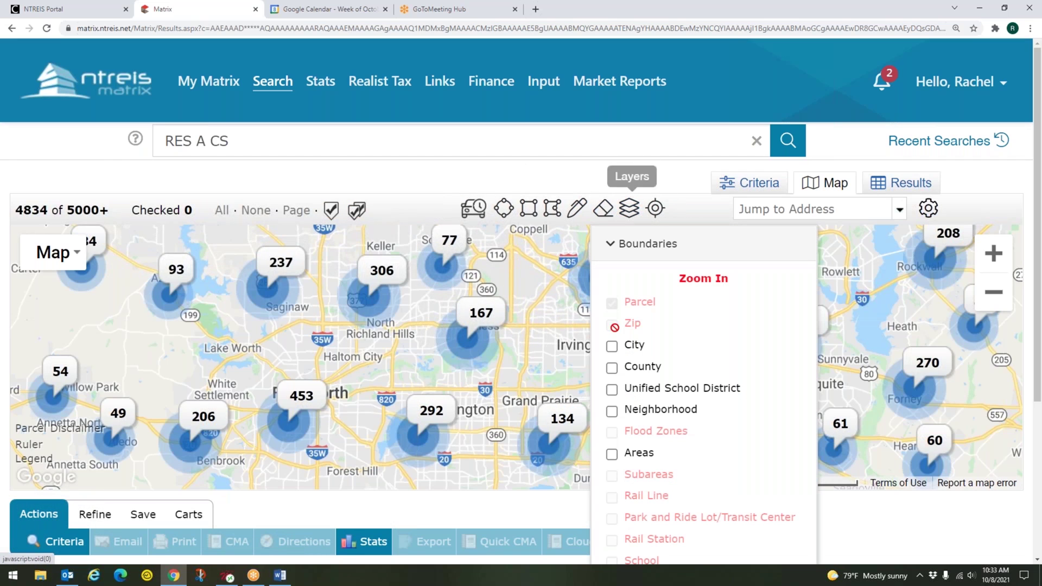
pyautogui.click(612, 454)
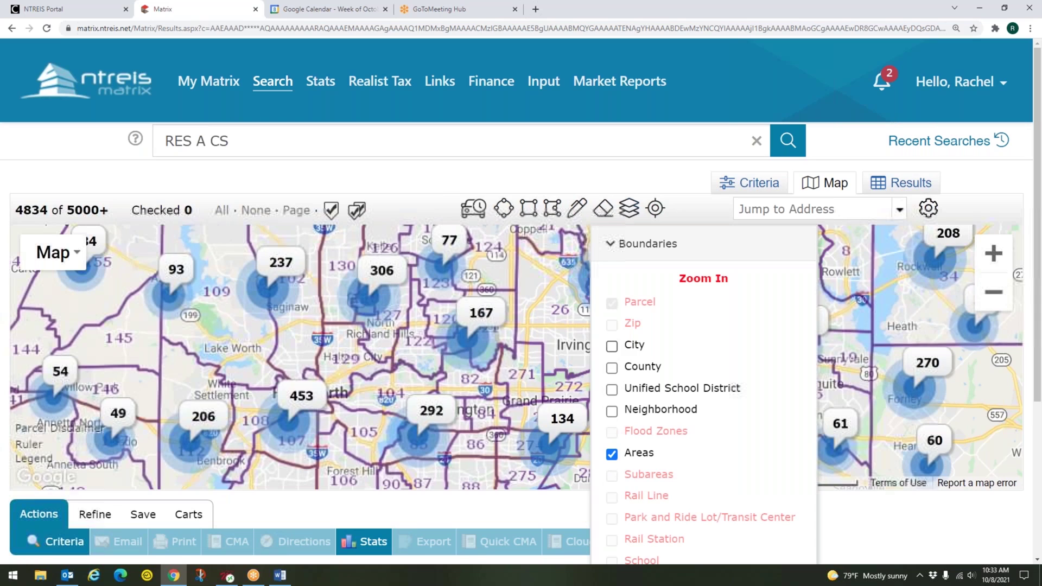
pyautogui.click(629, 207)
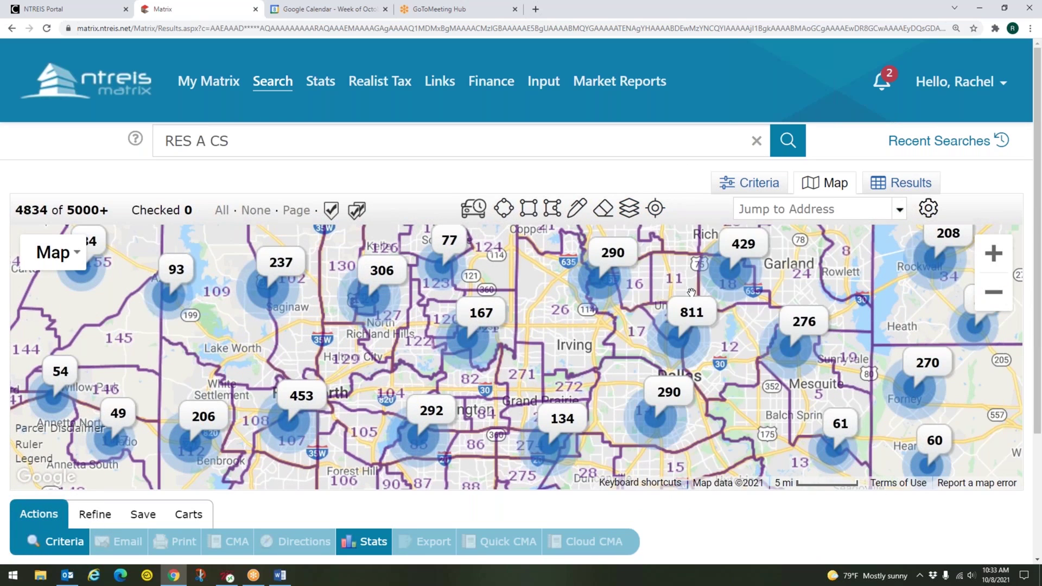
pyautogui.scroll(2, 689, 284)
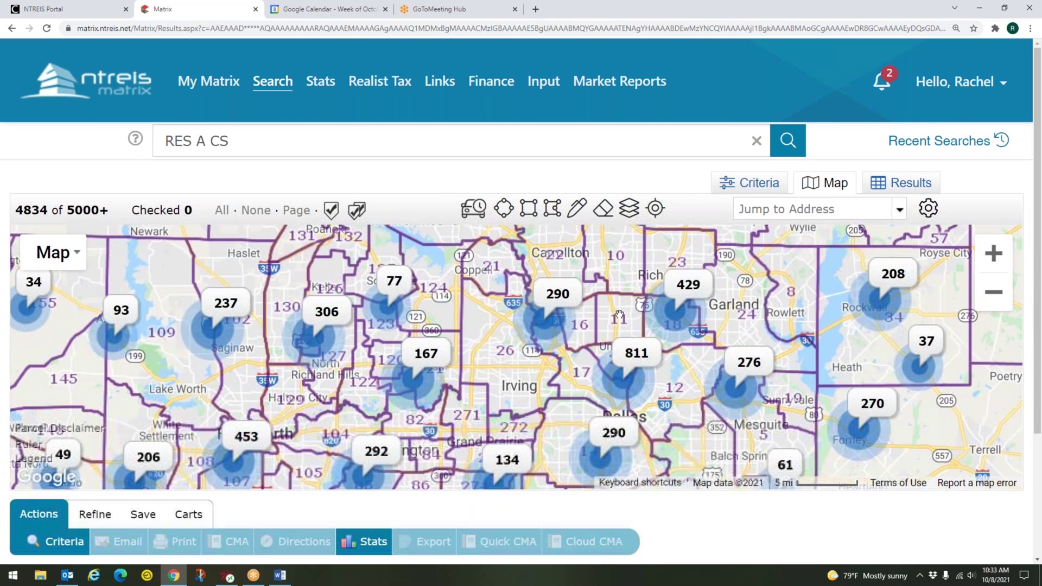
pyautogui.scroll(1, 619, 315)
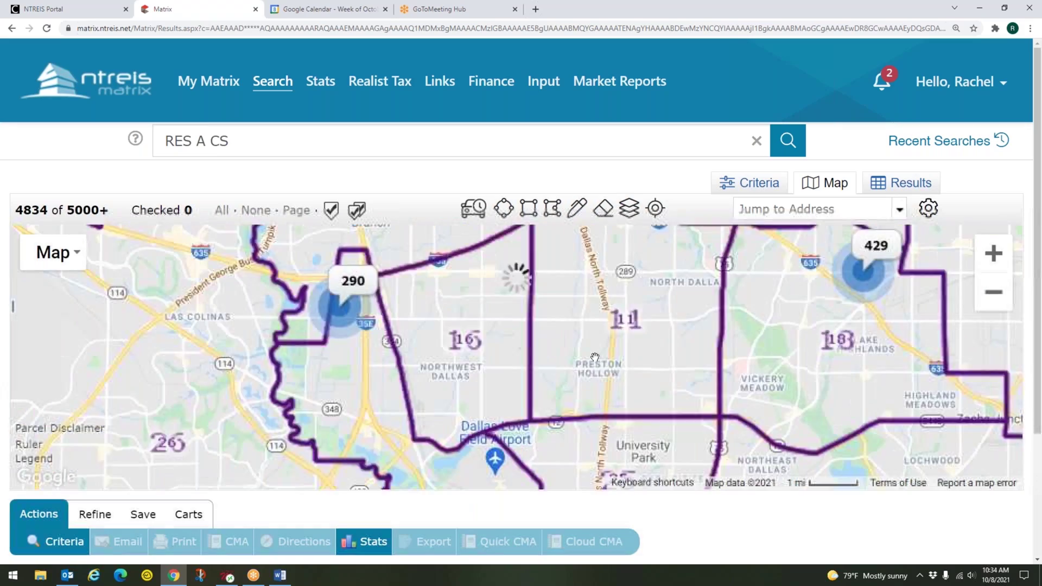
pyautogui.moveTo(619, 315); pyautogui.dragTo(577, 289)
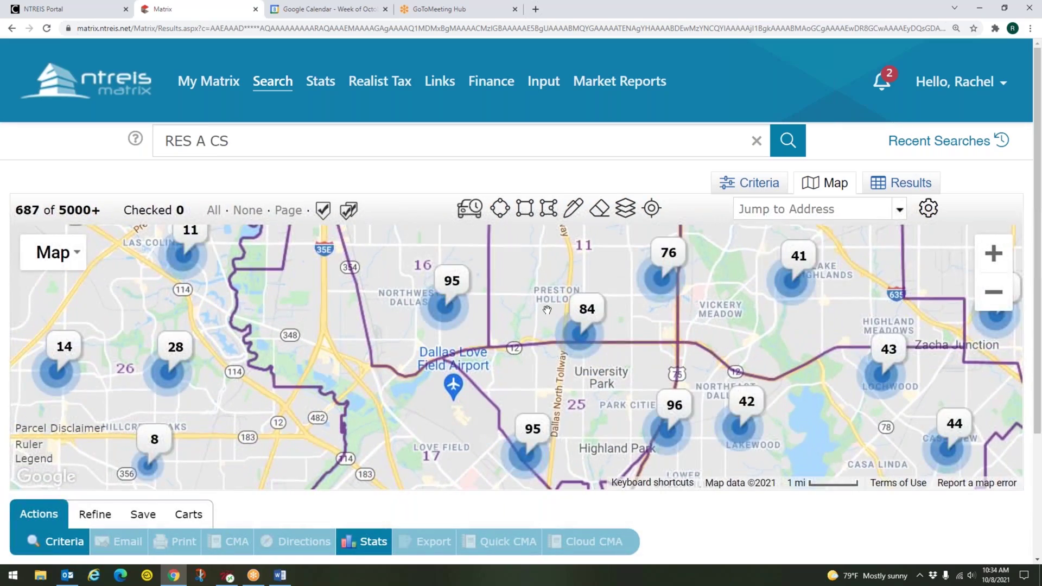
pyautogui.moveTo(548, 336); pyautogui.dragTo(582, 284)
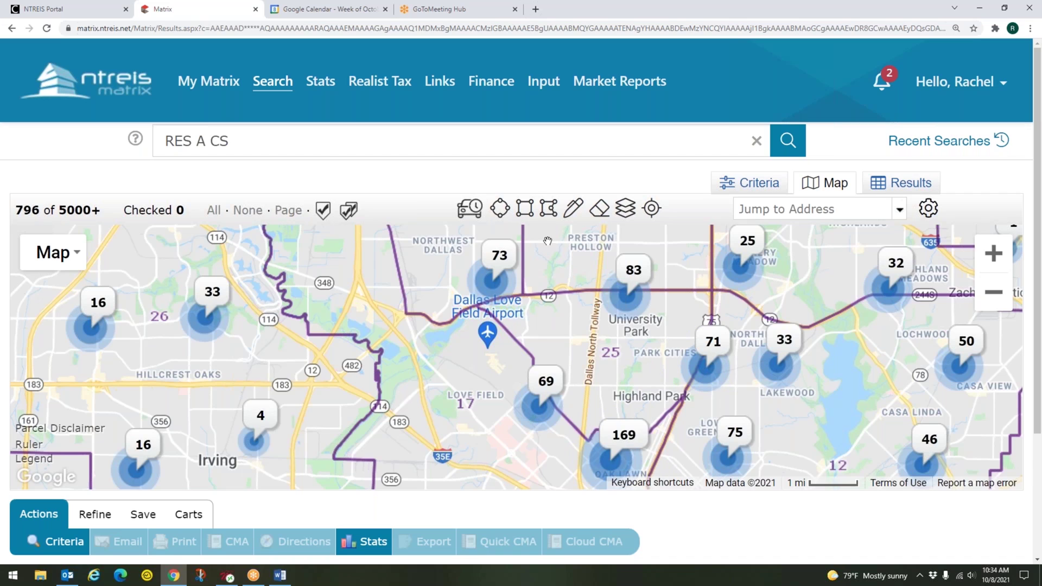
pyautogui.click(550, 214)
pyautogui.click(482, 305)
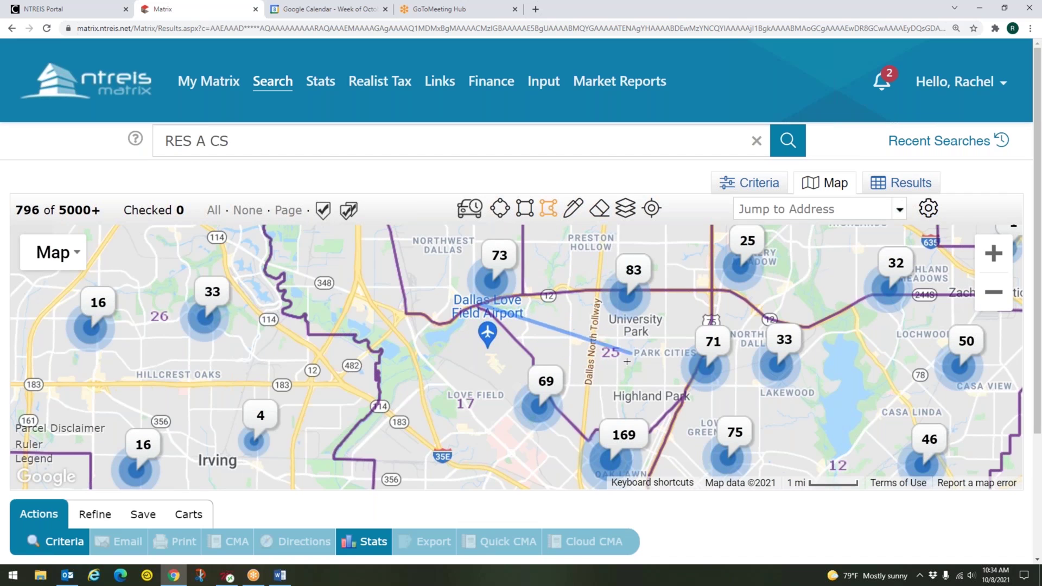
# Place the polygon corners around Area 25 and close the shape at Love Field, leaving 122 listings
pyautogui.click(656, 293)
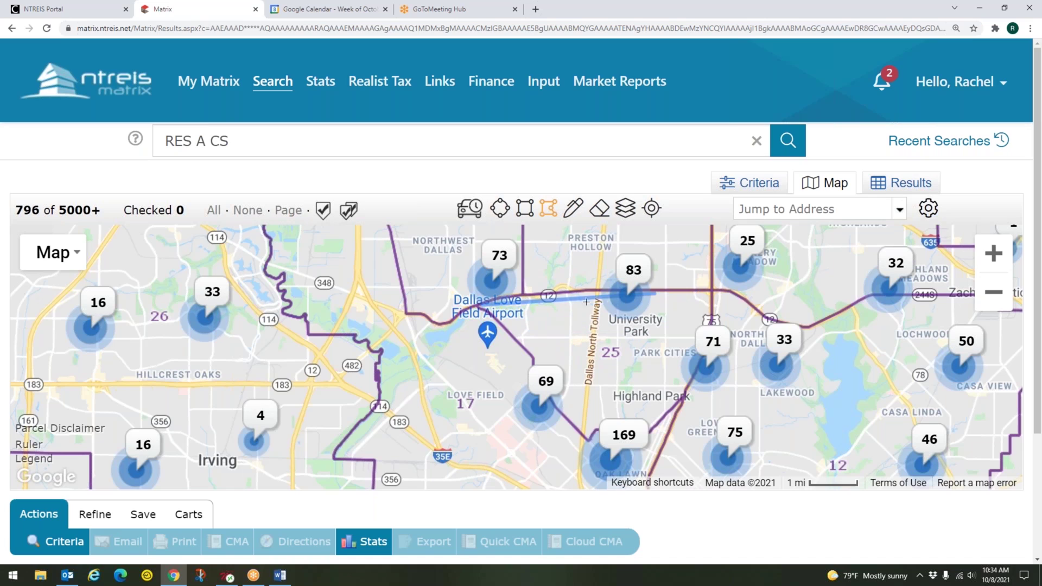
pyautogui.click(510, 300)
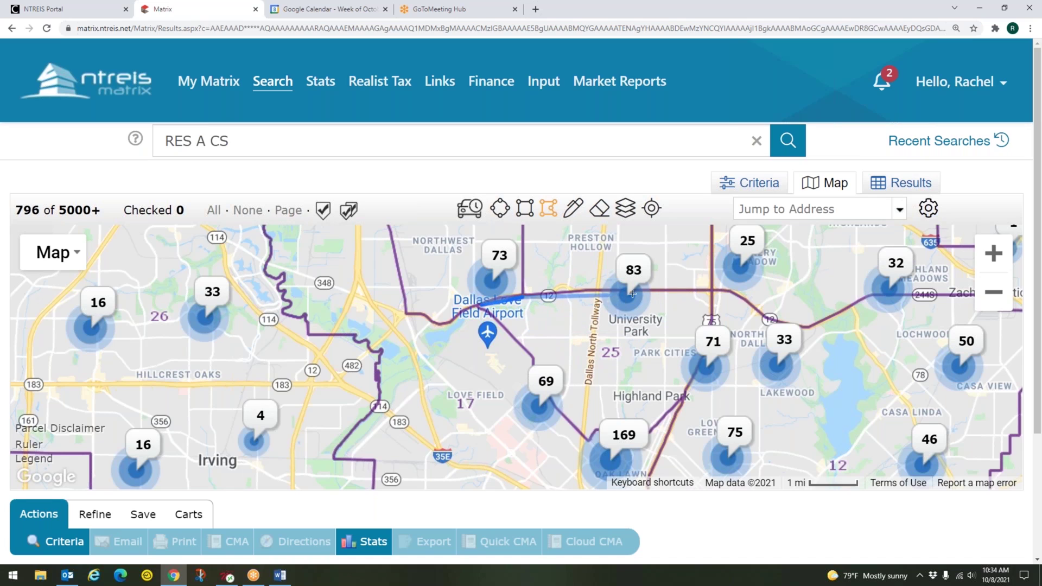
pyautogui.click(590, 291)
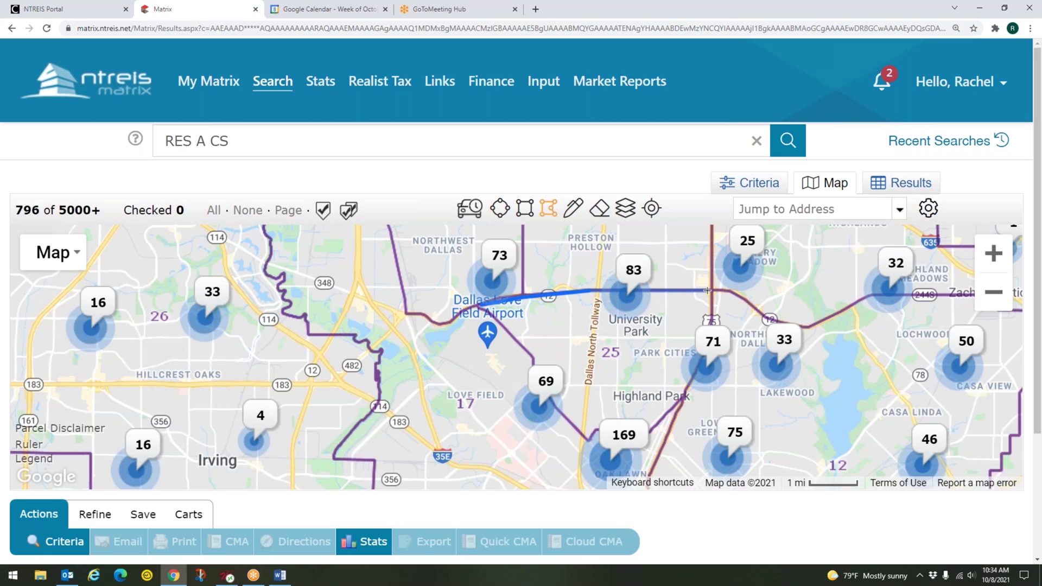
pyautogui.click(712, 291)
pyautogui.click(683, 397)
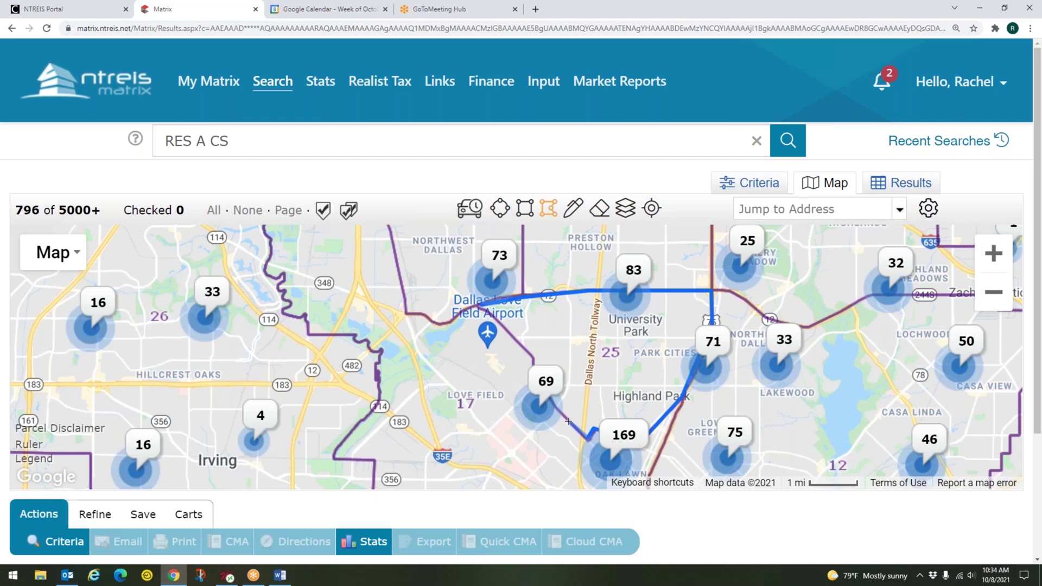
pyautogui.click(556, 404)
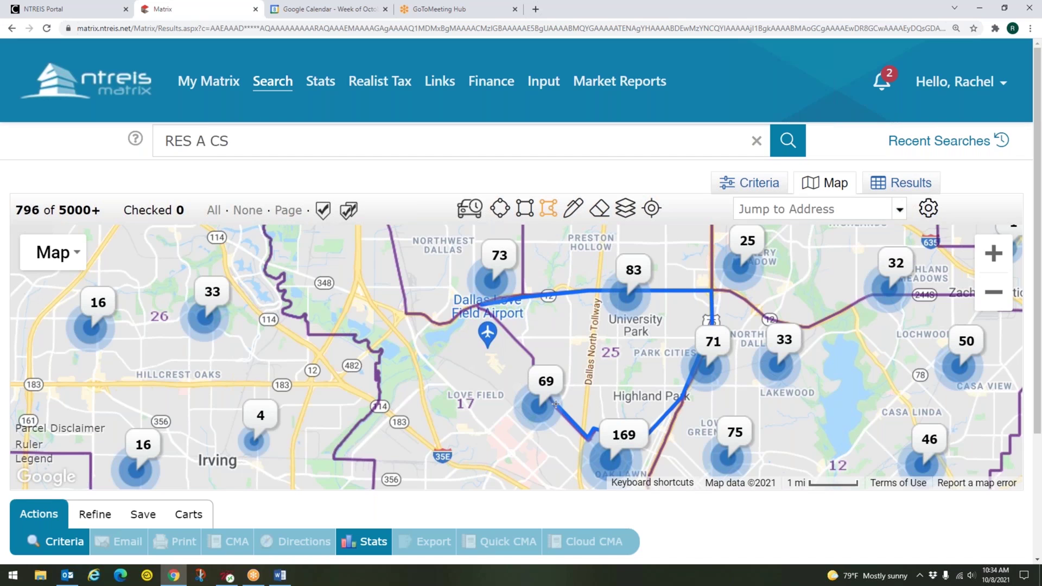
pyautogui.click(531, 356)
pyautogui.click(481, 309)
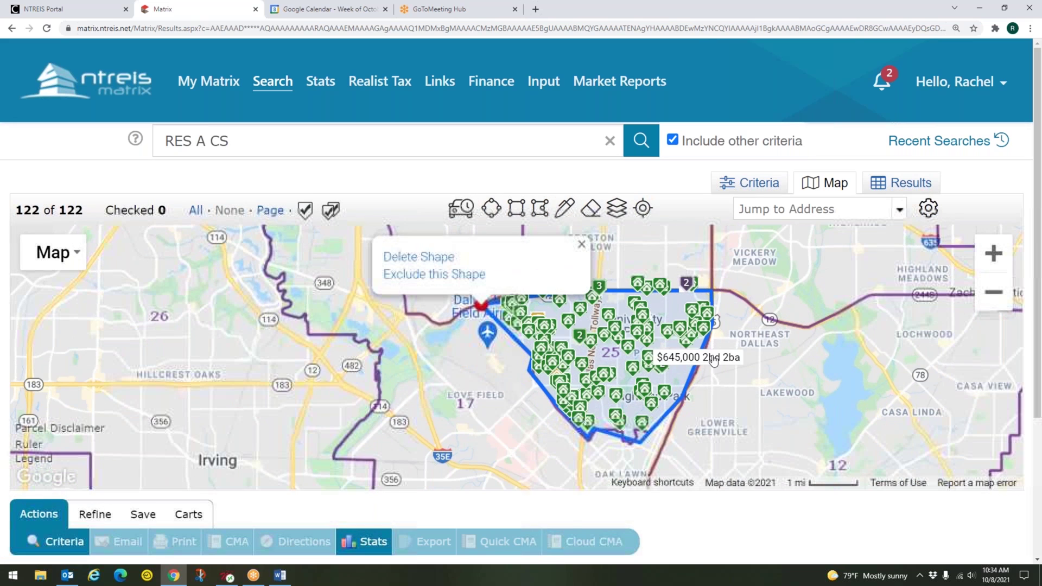
# Zoom in and drag the polygon's bottom vertices onto the Area 25 boundary, leaving 117 listings
pyautogui.click(721, 426)
pyautogui.moveTo(729, 404); pyautogui.dragTo(684, 393)
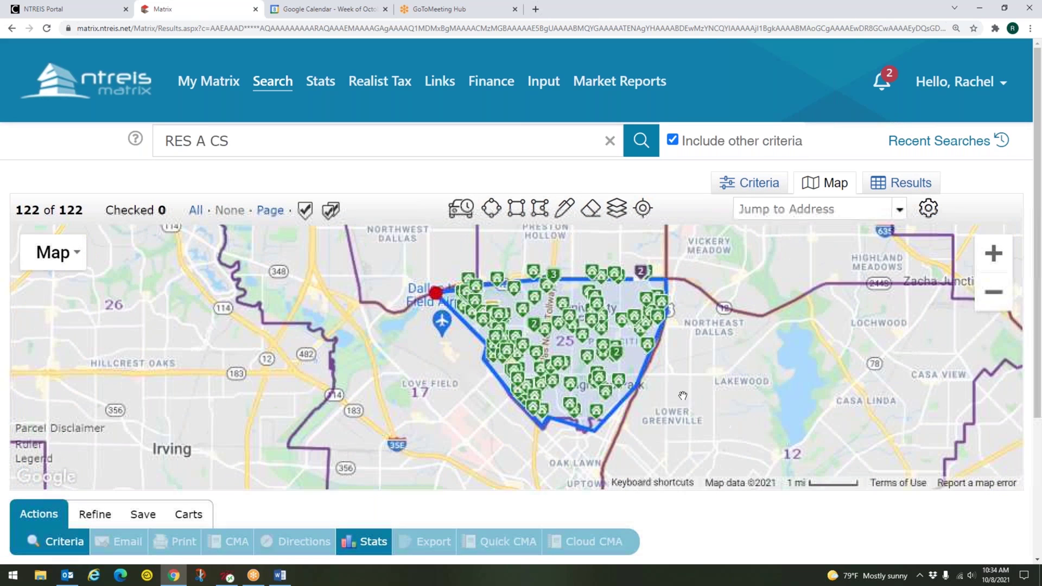
pyautogui.click(993, 253)
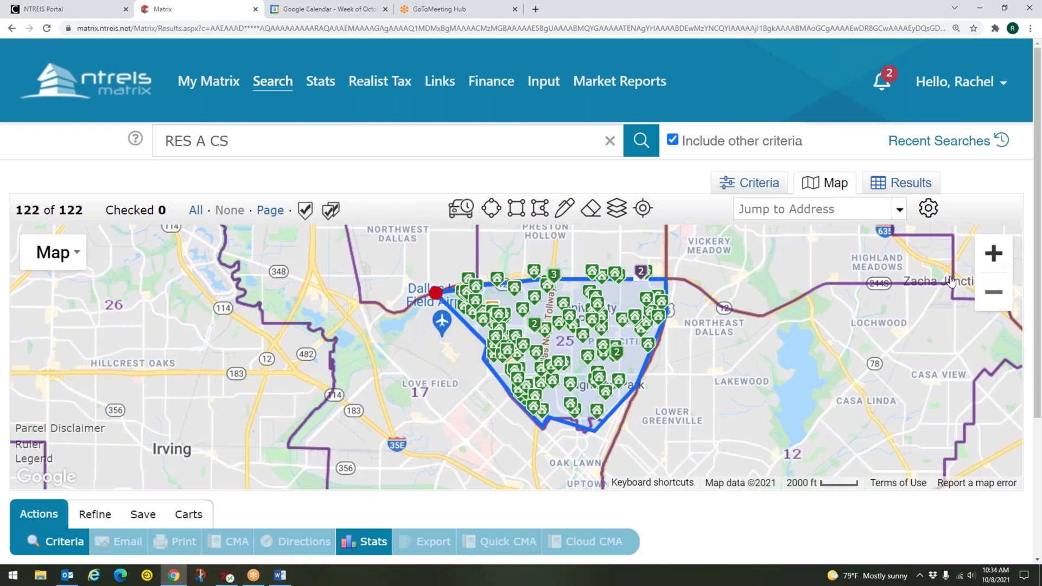
pyautogui.moveTo(795, 432); pyautogui.dragTo(684, 353)
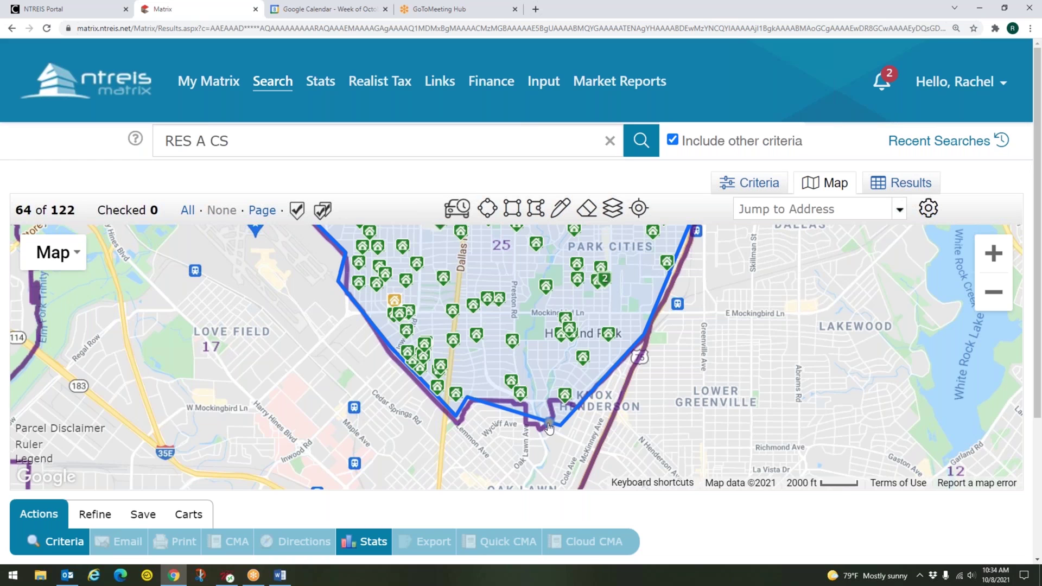
pyautogui.moveTo(533, 421); pyautogui.dragTo(586, 451)
pyautogui.moveTo(666, 326); pyautogui.dragTo(654, 367)
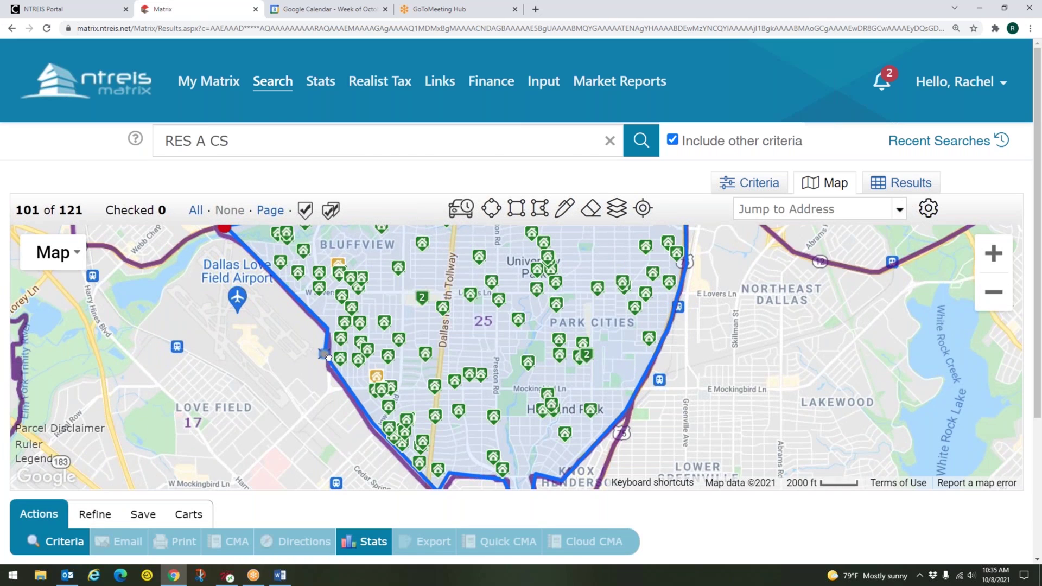
pyautogui.scroll(-1, 702, 387)
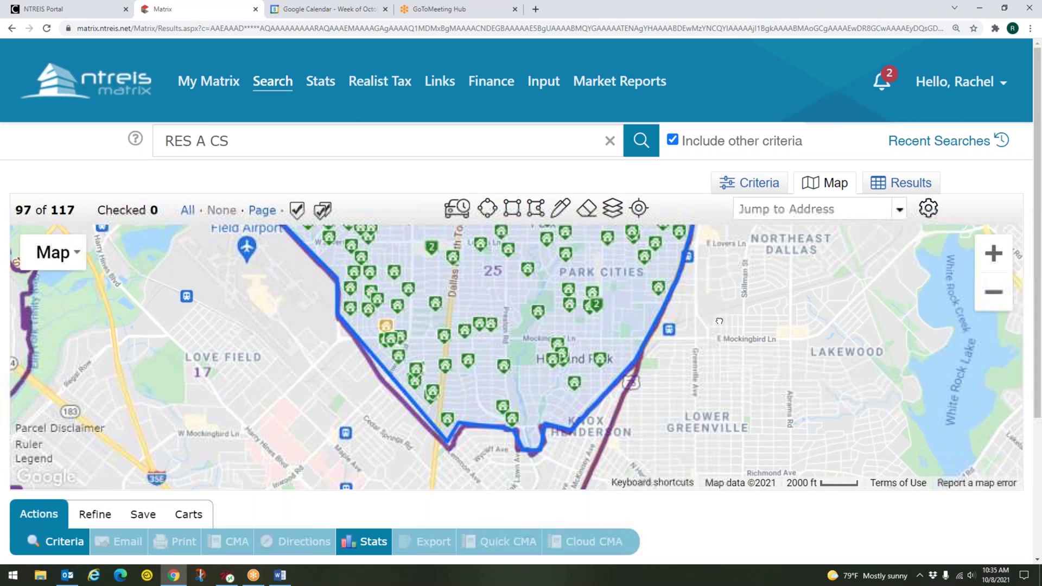
pyautogui.scroll(1, 575, 314)
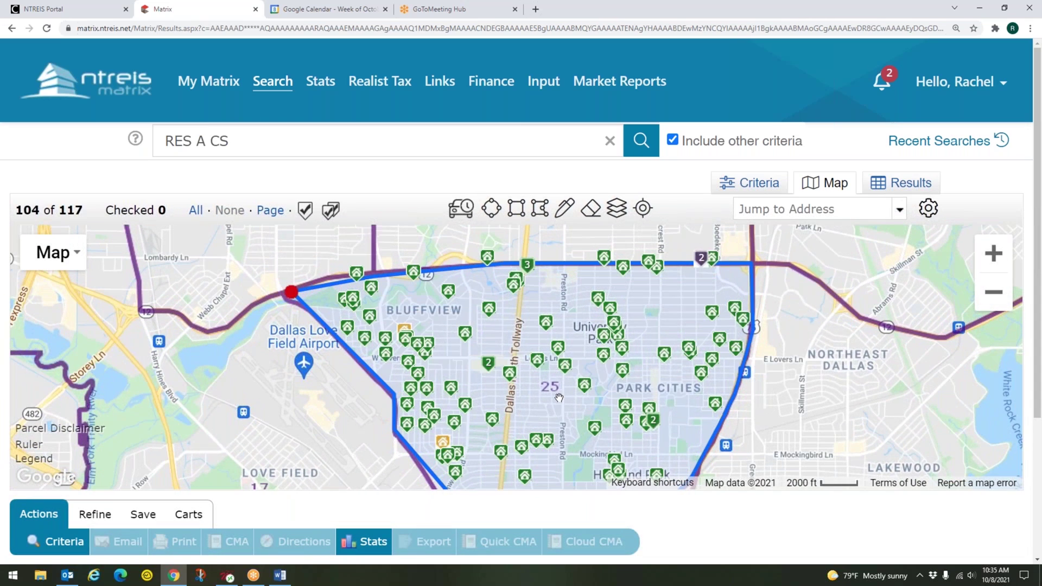
pyautogui.moveTo(807, 386); pyautogui.dragTo(758, 323)
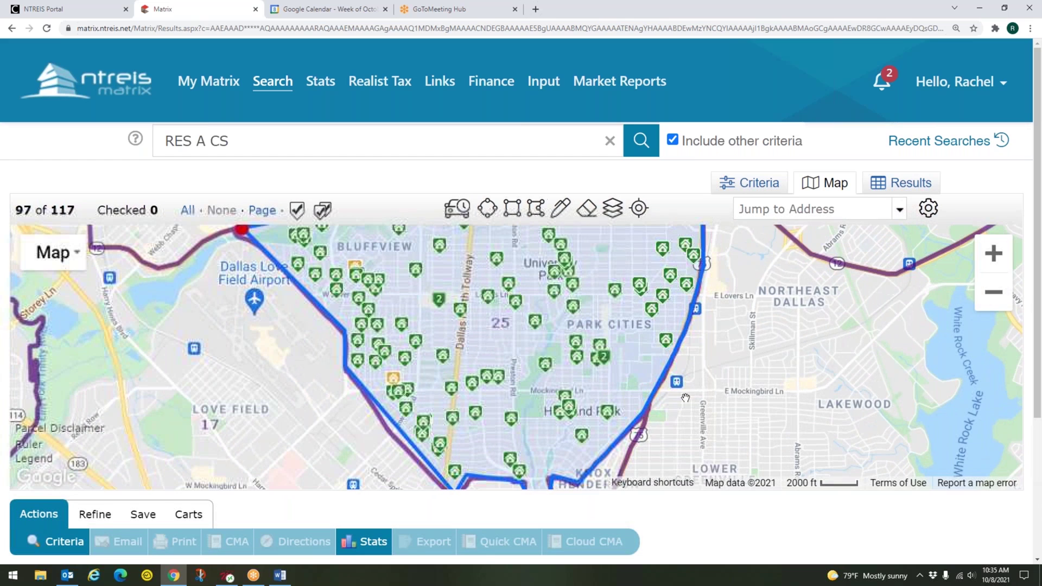
# Save the drawn search as a new speed bar shortcut named /Area25 and review its criteria
pyautogui.click(141, 516)
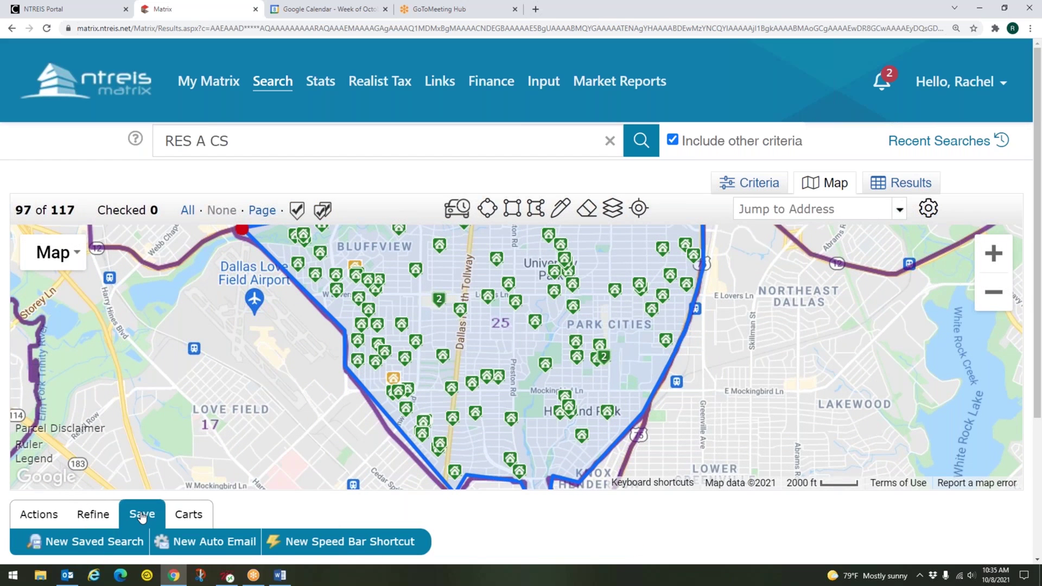
pyautogui.click(358, 542)
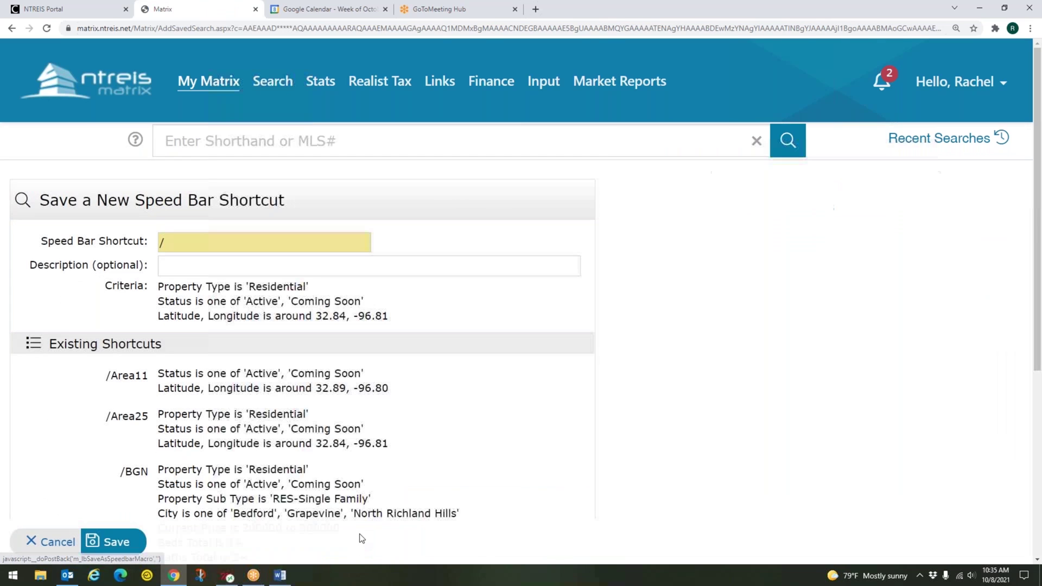
pyautogui.click(200, 249)
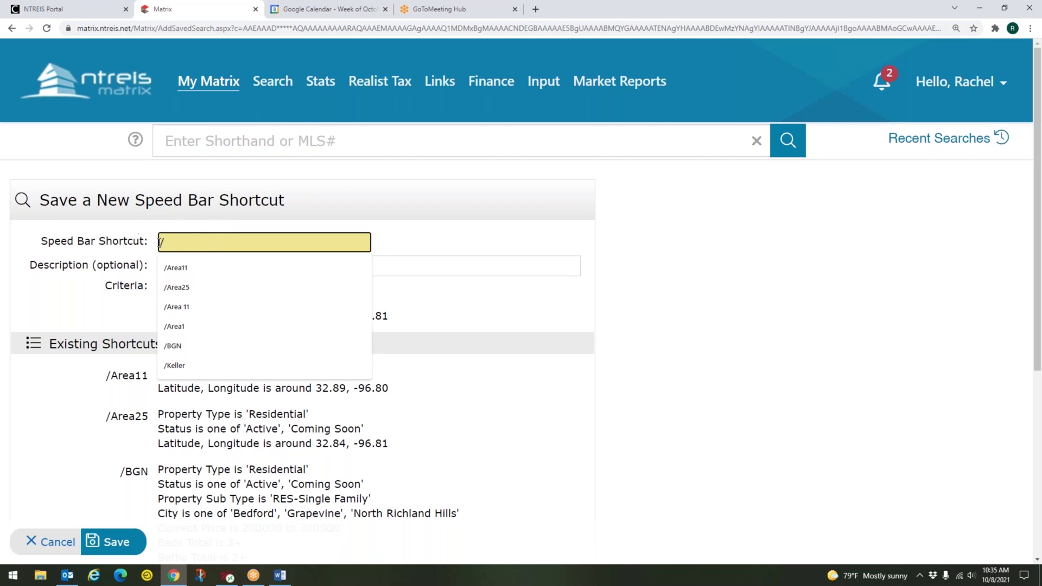
pyautogui.press('Down')
pyautogui.write('Area25')
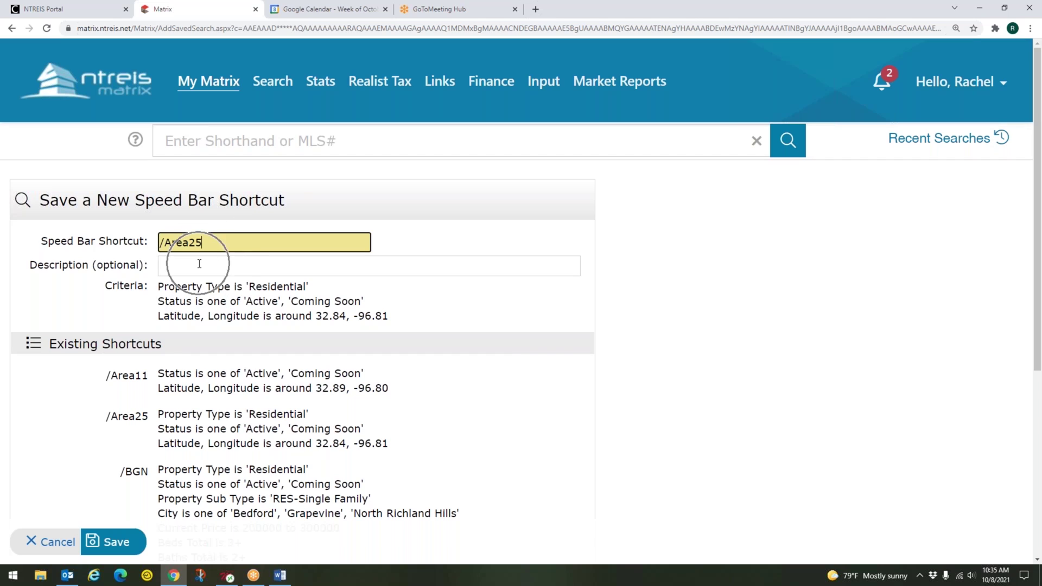
pyautogui.click(112, 542)
pyautogui.click(113, 542)
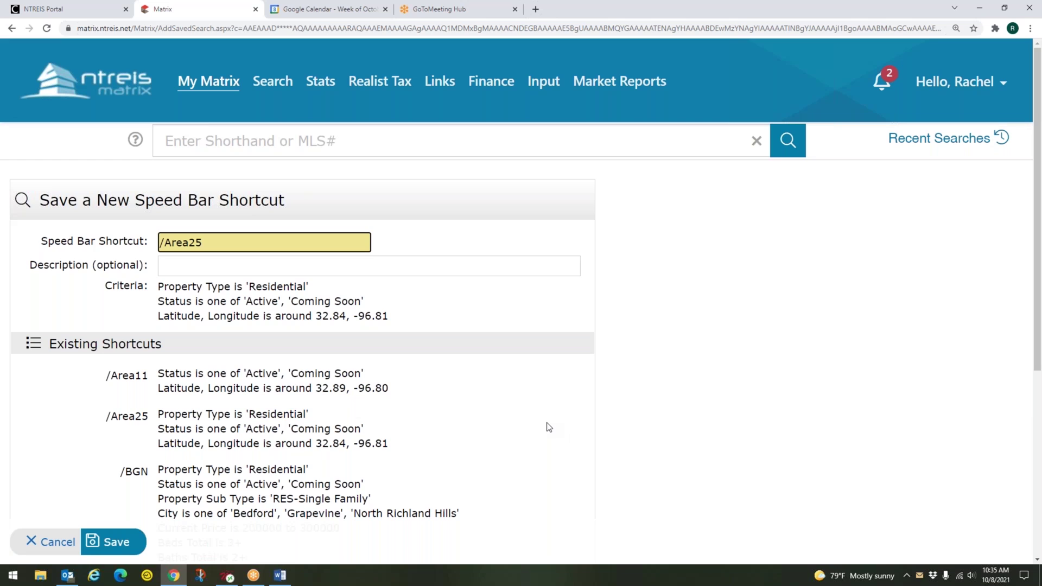
pyautogui.scroll(-3, 548, 427)
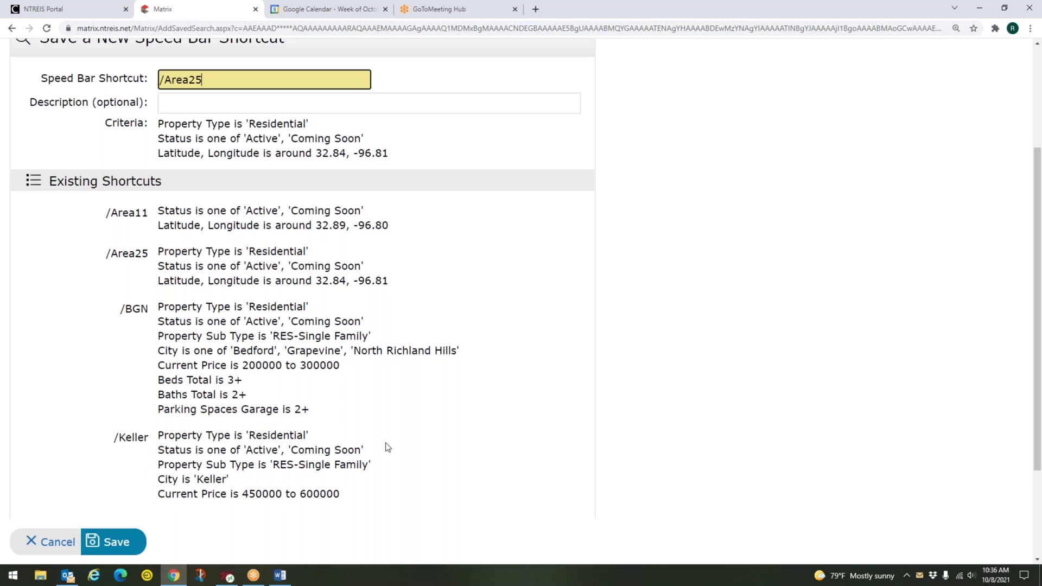
pyautogui.scroll(1, 388, 446)
pyautogui.scroll(2, 387, 447)
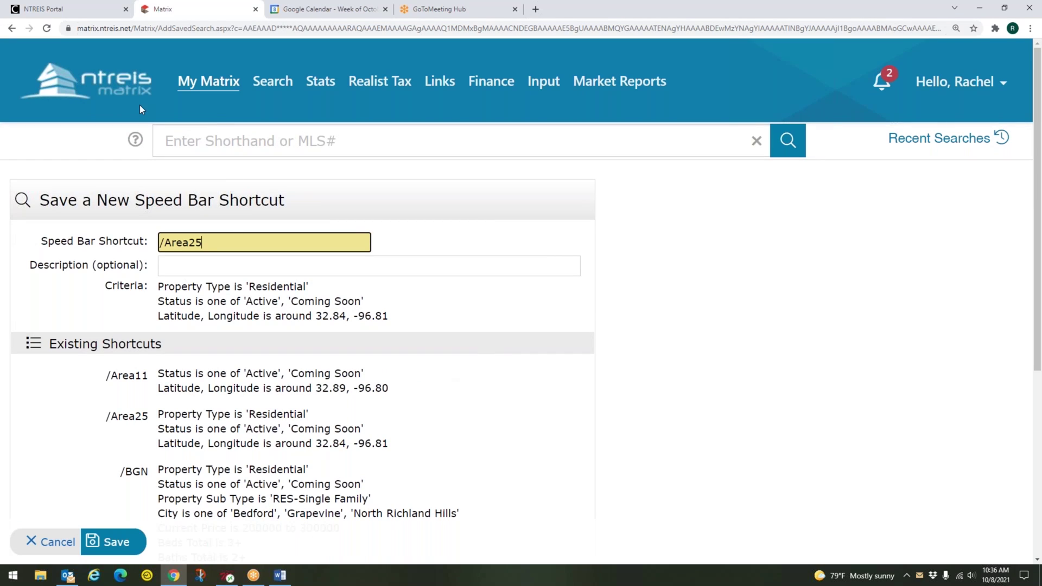
# Go from the home page via the Hello menu's Settings to the Speed Bar Shortcuts page
pyautogui.click(73, 85)
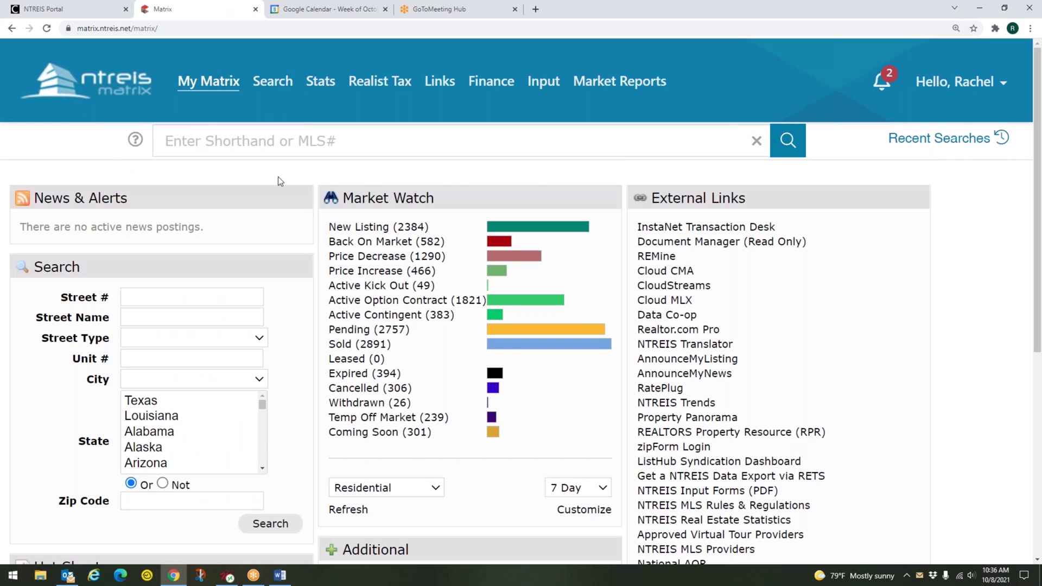
pyautogui.press('ctrl')
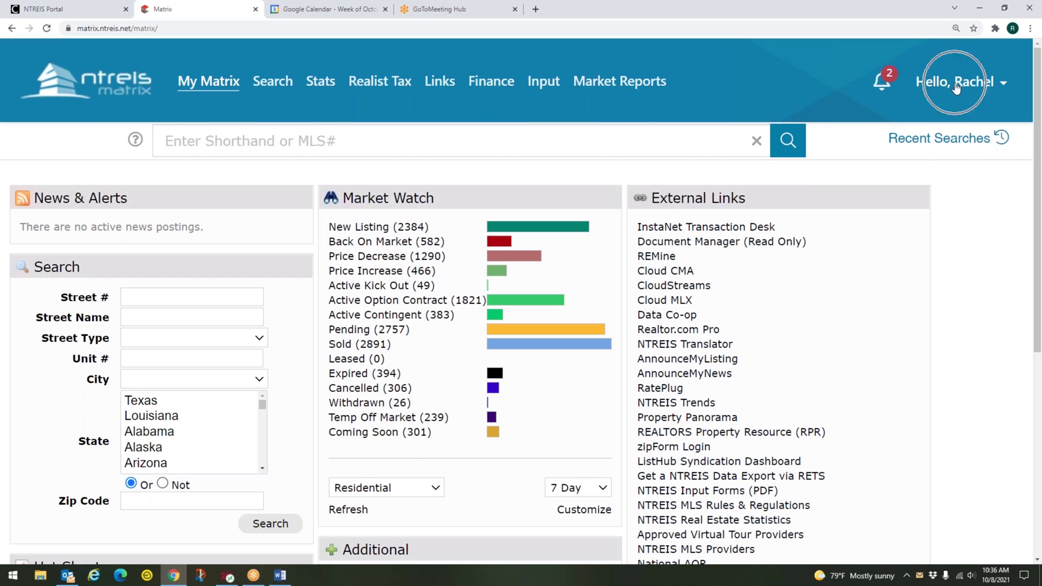
pyautogui.click(956, 86)
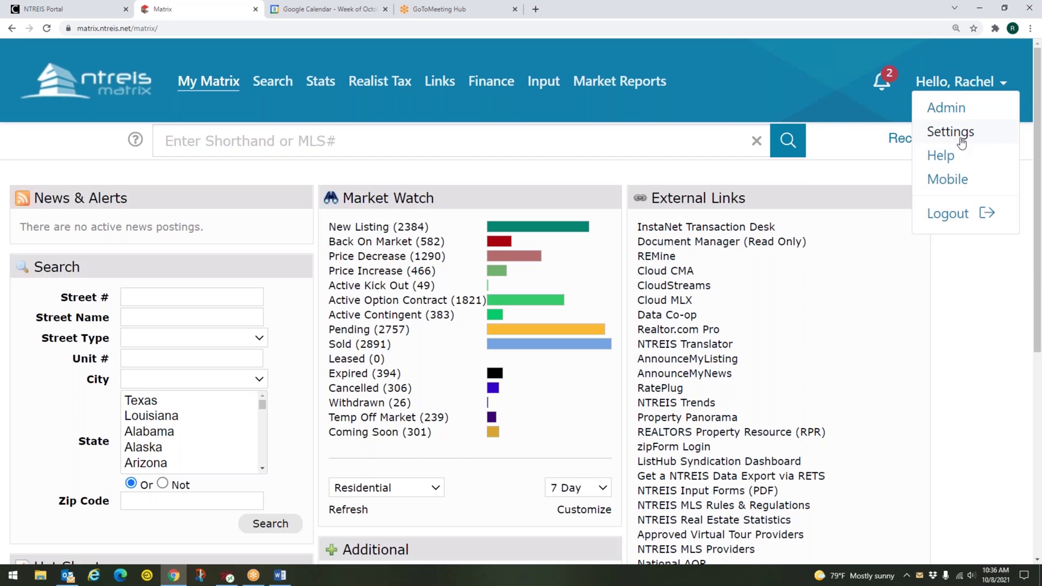
pyautogui.press('ctrl')
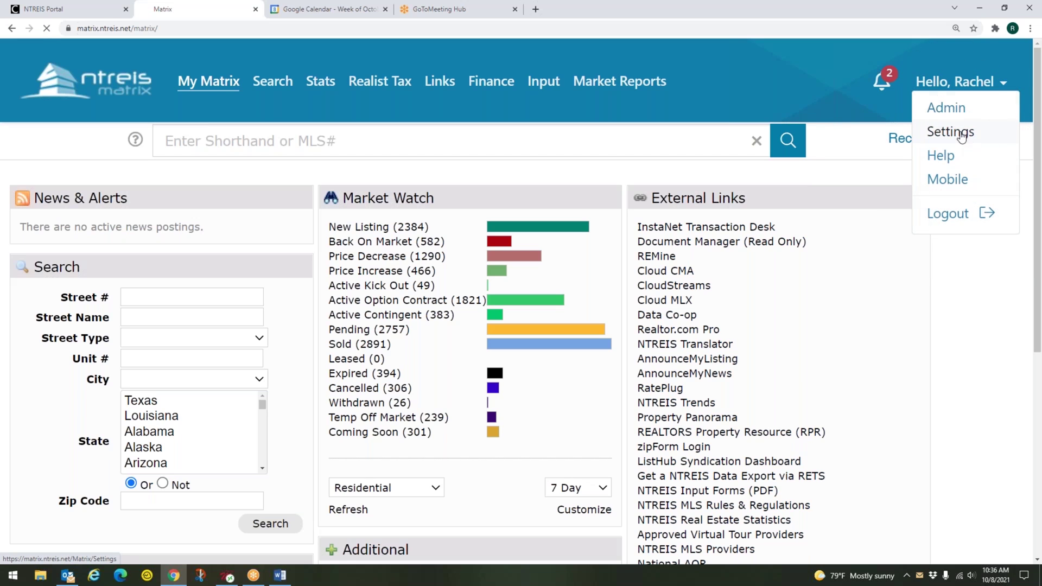
pyautogui.click(960, 136)
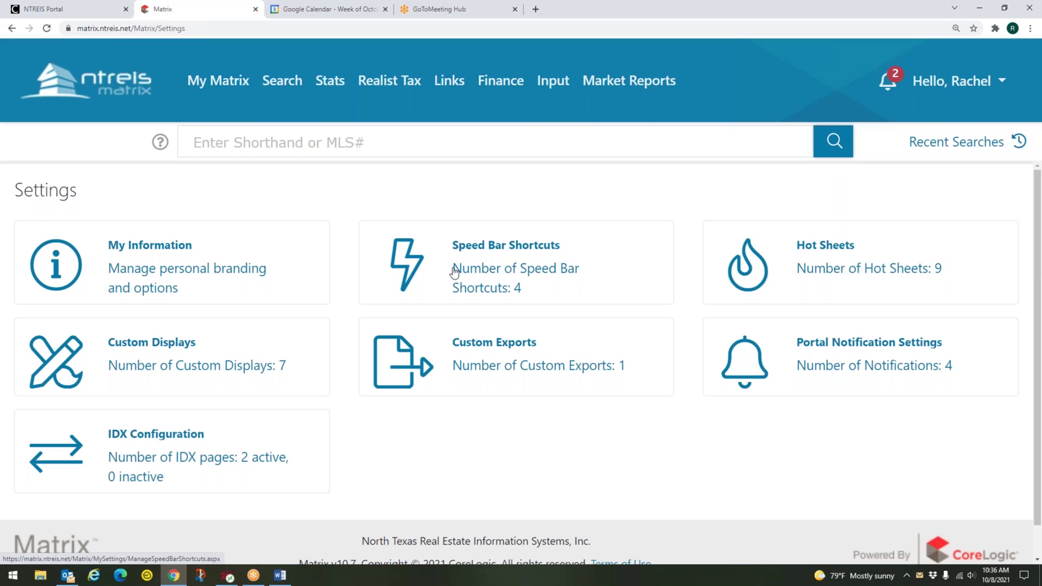
pyautogui.press('ctrl')
pyautogui.press('ctrl')
pyautogui.click(419, 270)
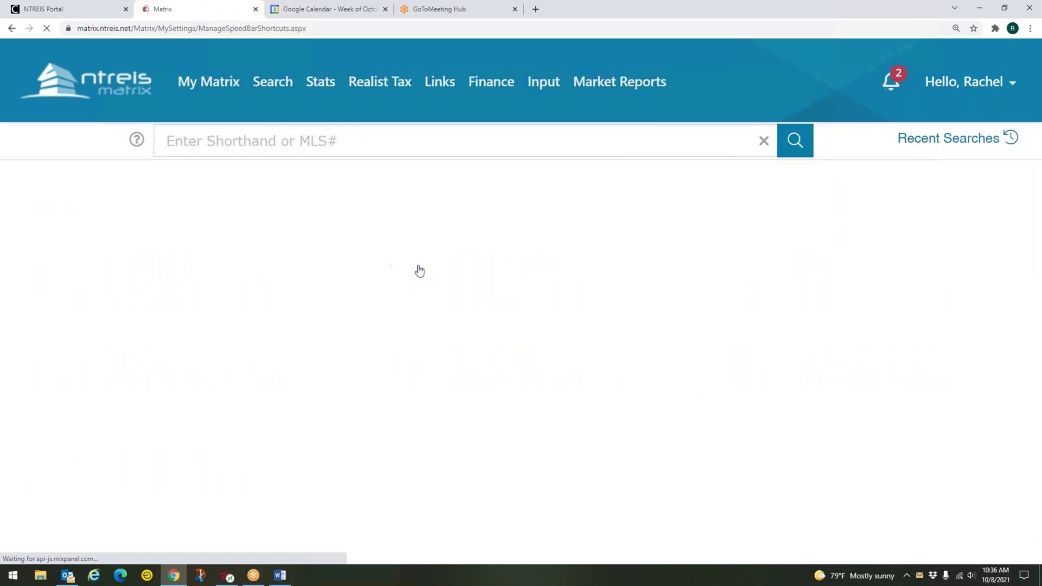
pyautogui.scroll(-2, 431, 265)
pyautogui.scroll(-1, 431, 265)
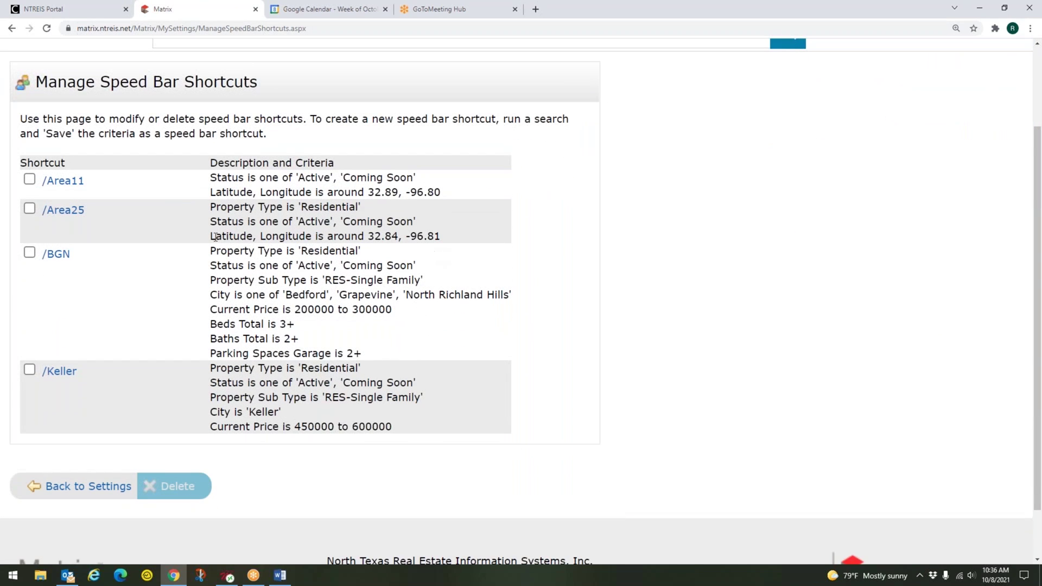
pyautogui.press('ctrl')
# Run /Area25, preview its polygon in the Map Search popup, then close the popup
pyautogui.click(69, 216)
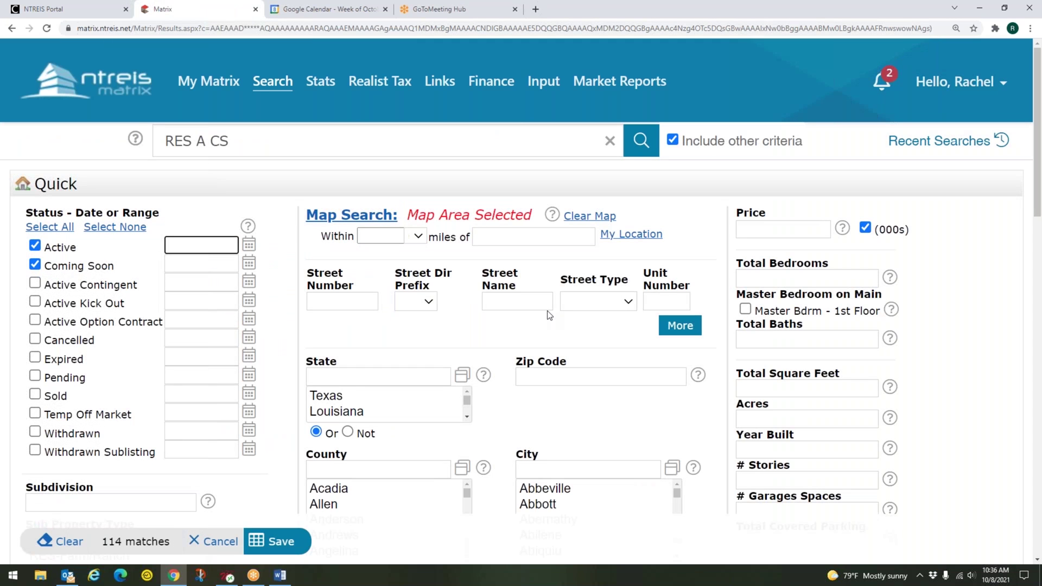
pyautogui.scroll(-1, 559, 342)
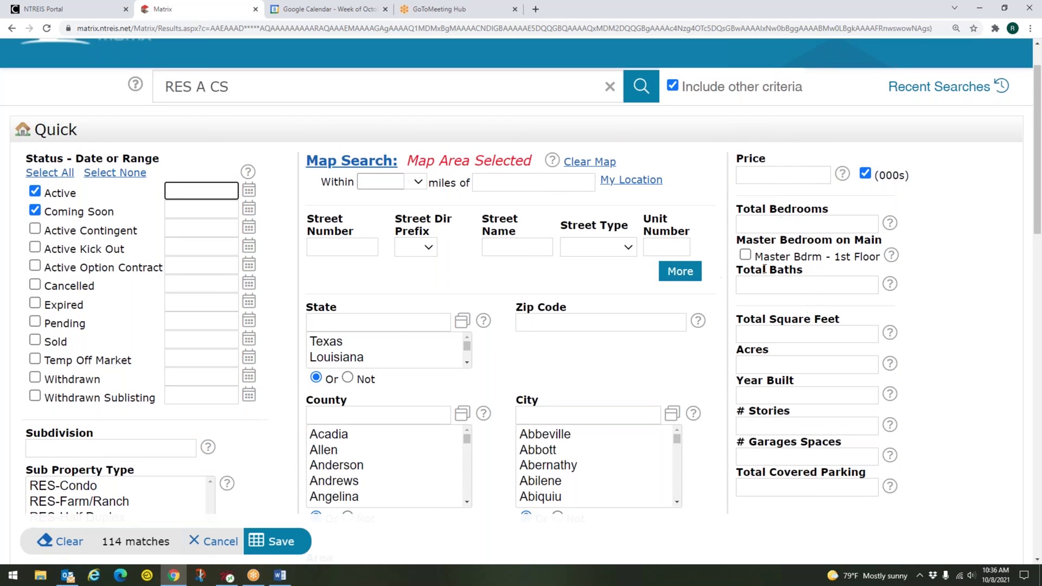
pyautogui.click(94, 215)
pyautogui.click(379, 169)
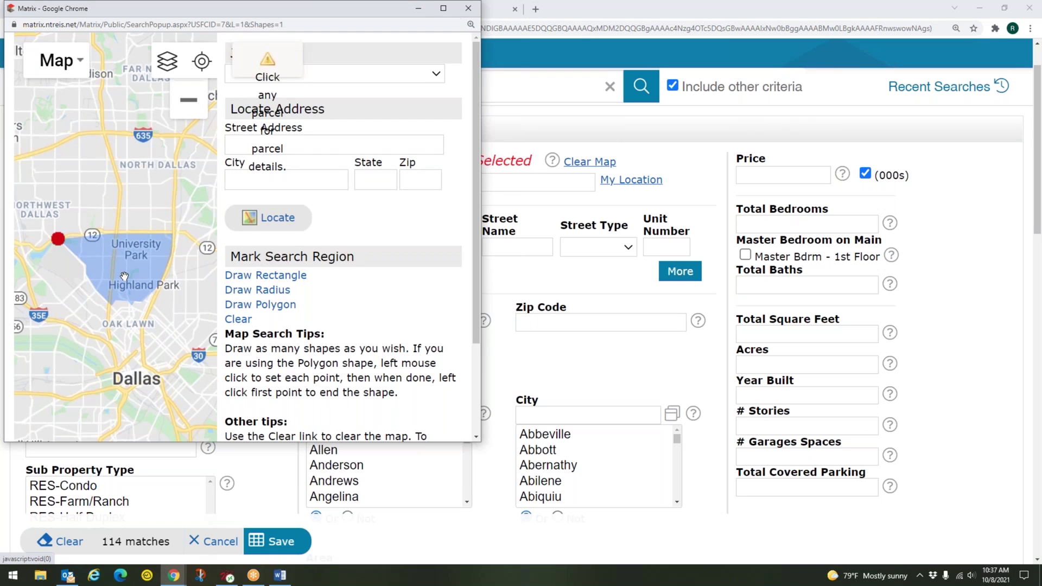
pyautogui.click(467, 8)
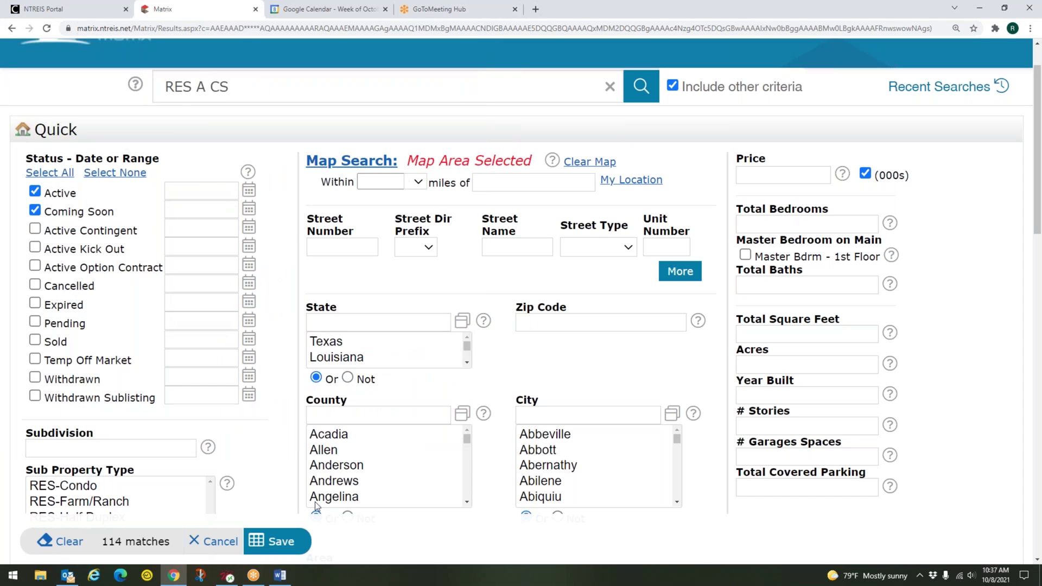
pyautogui.click(286, 545)
pyautogui.scroll(1, 275, 487)
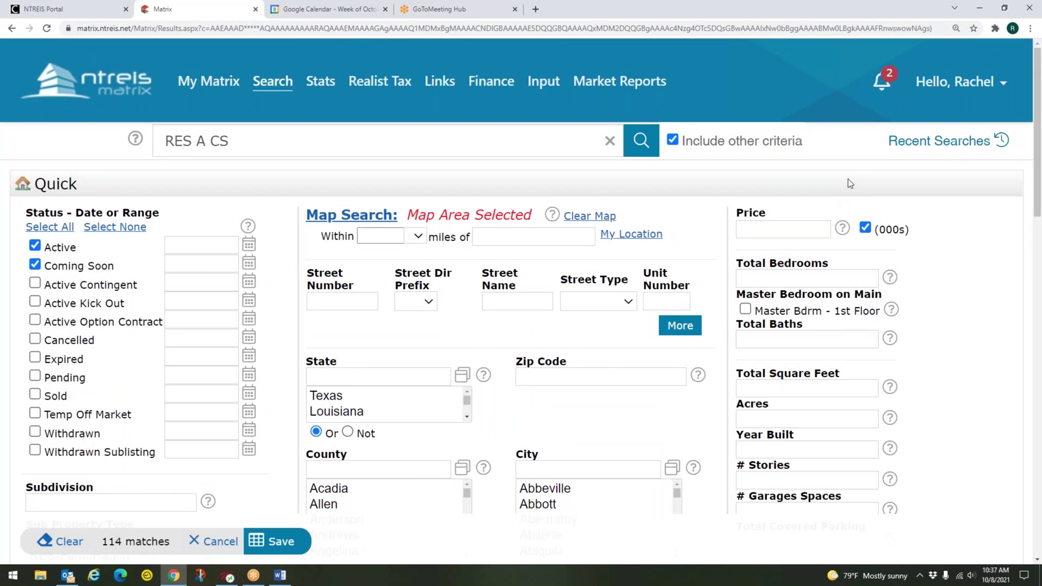